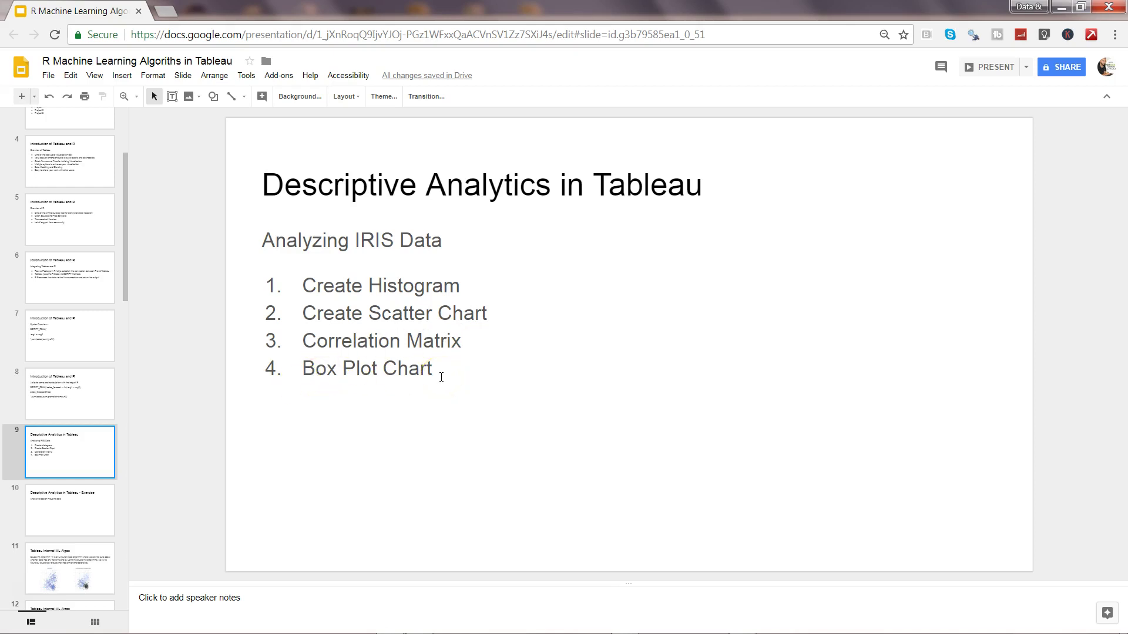
# Step: Bring Tableau forward, review the Quantity histogram and Discount vs Sales scatter sheets, then add Sheet 4
pyautogui.moveTo(376, 633)
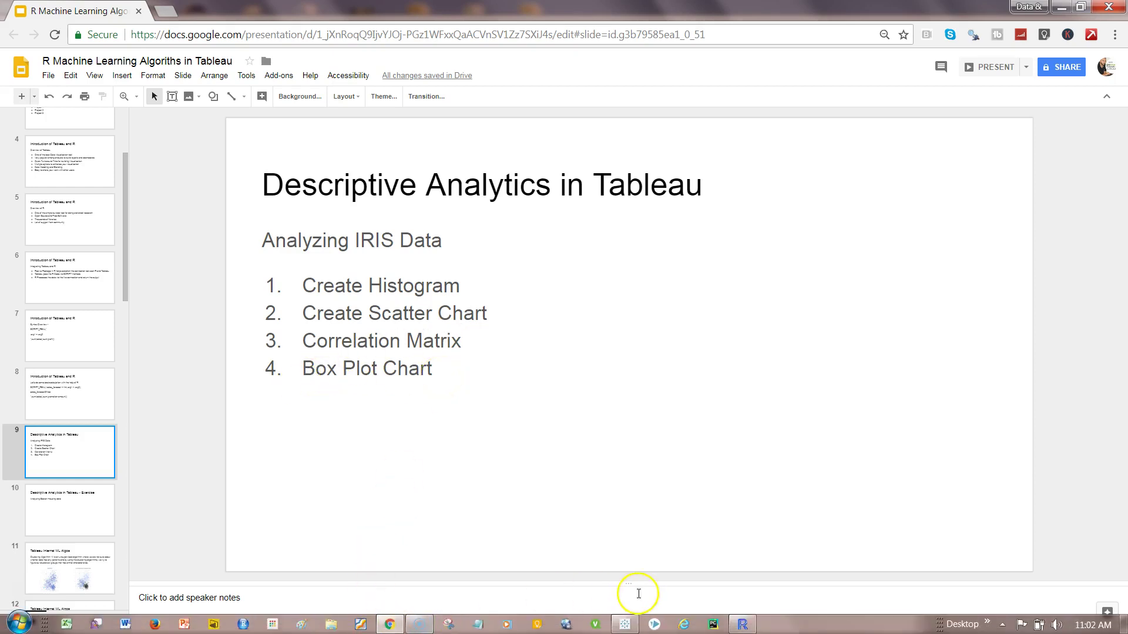
pyautogui.click(625, 624)
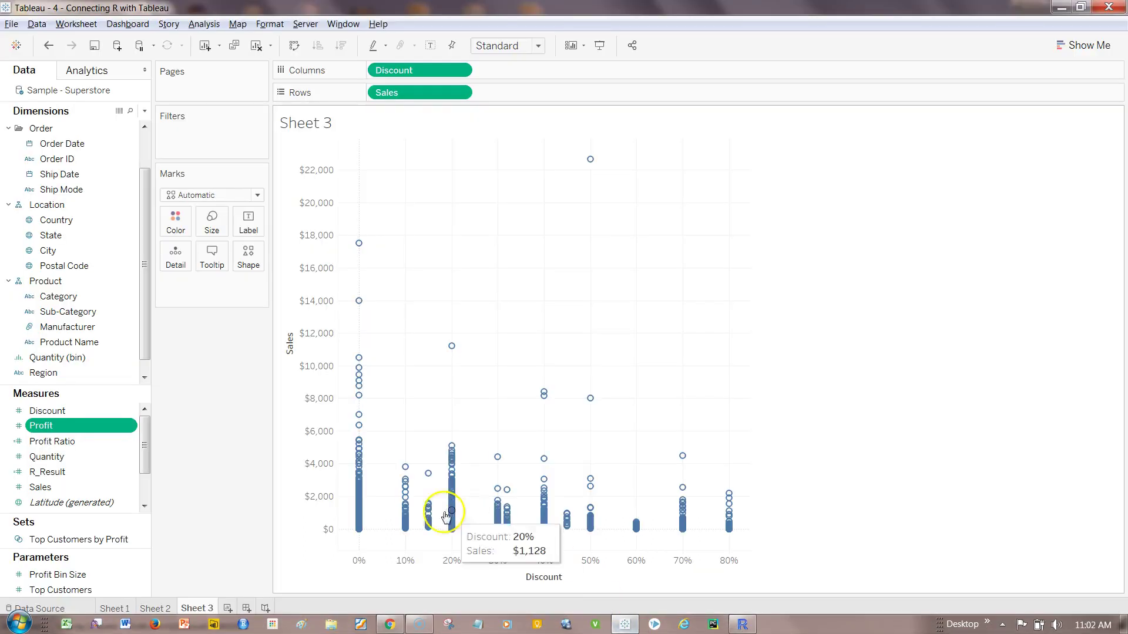
pyautogui.moveTo(454, 444)
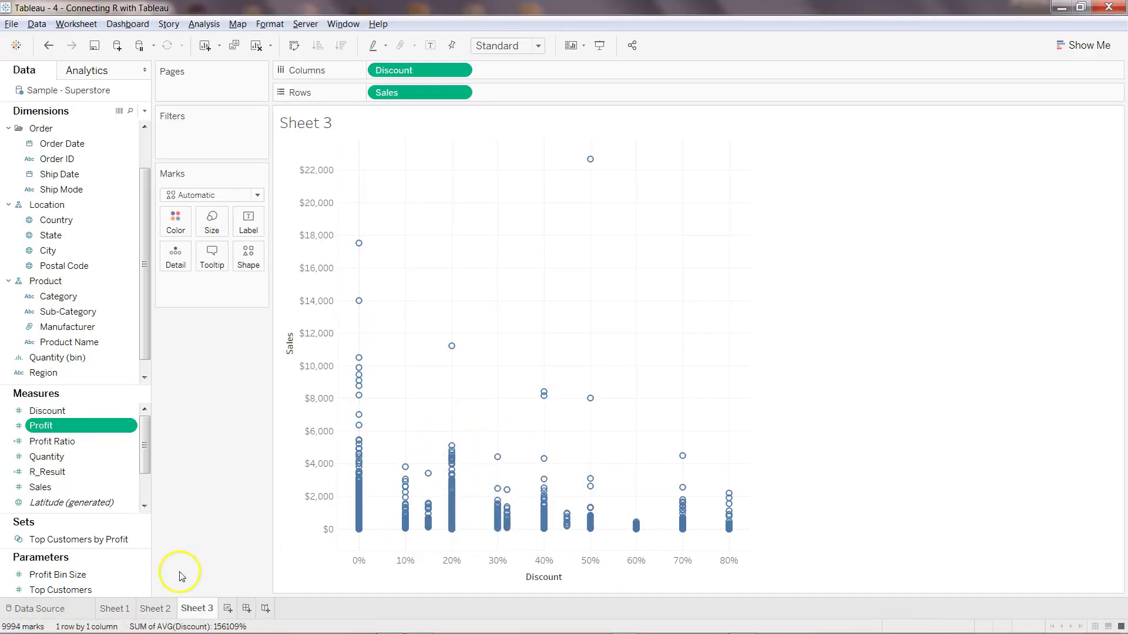
pyautogui.click(157, 609)
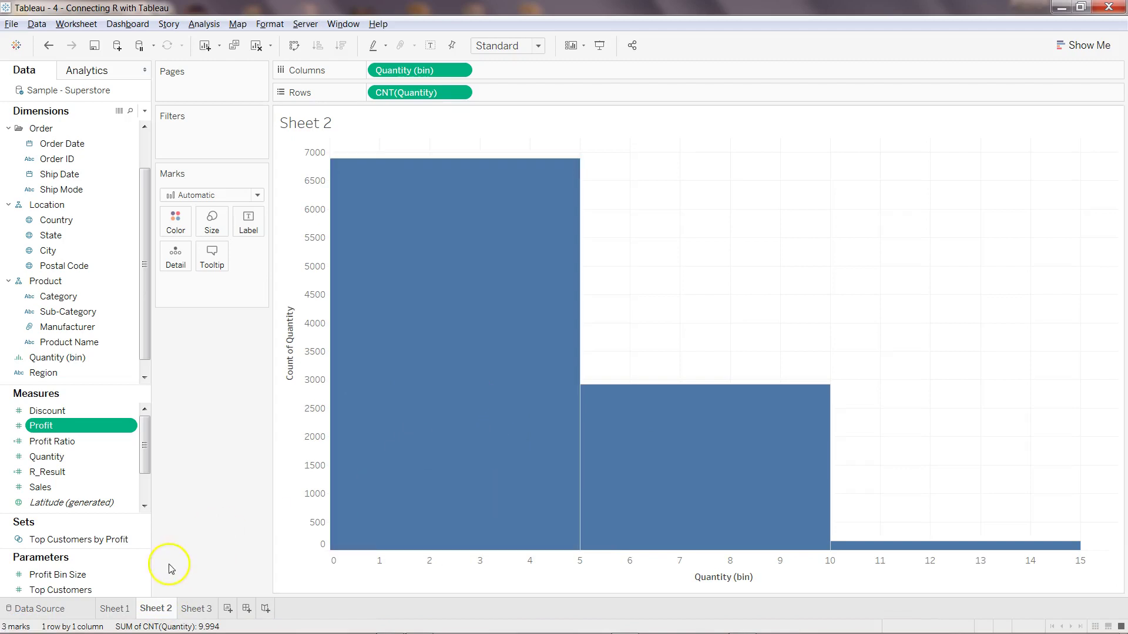
pyautogui.click(194, 611)
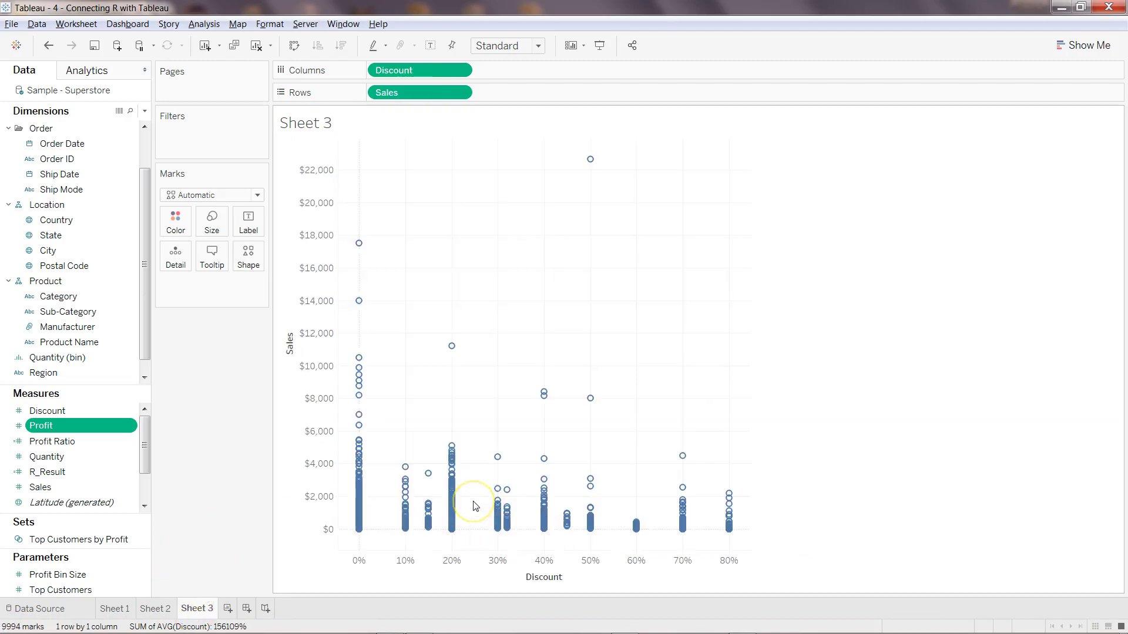
pyautogui.click(239, 588)
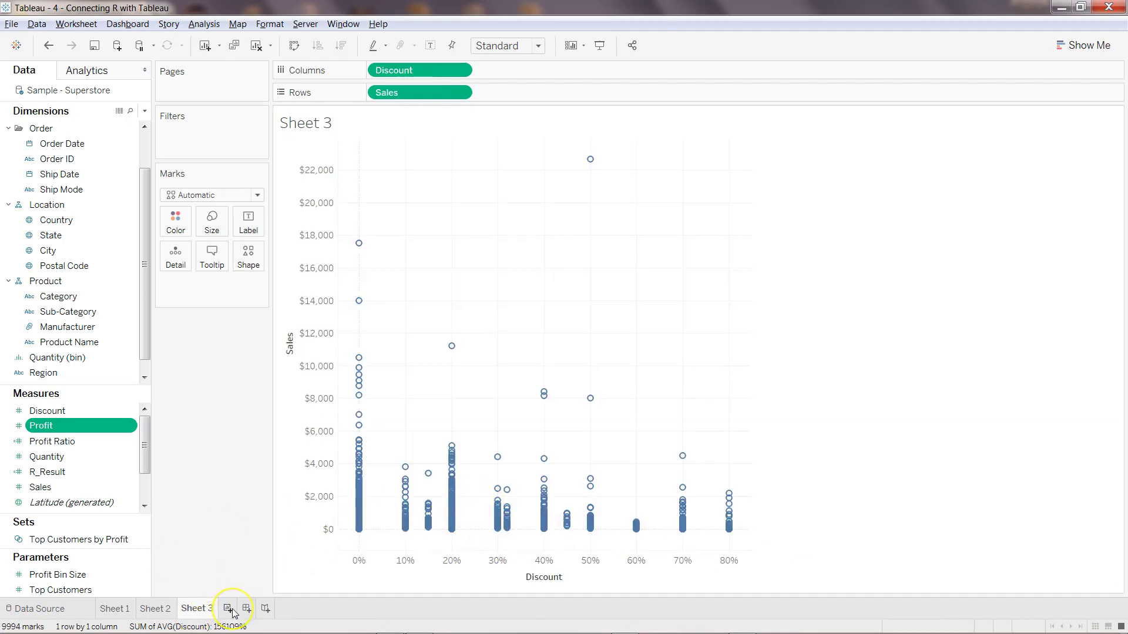
pyautogui.click(229, 608)
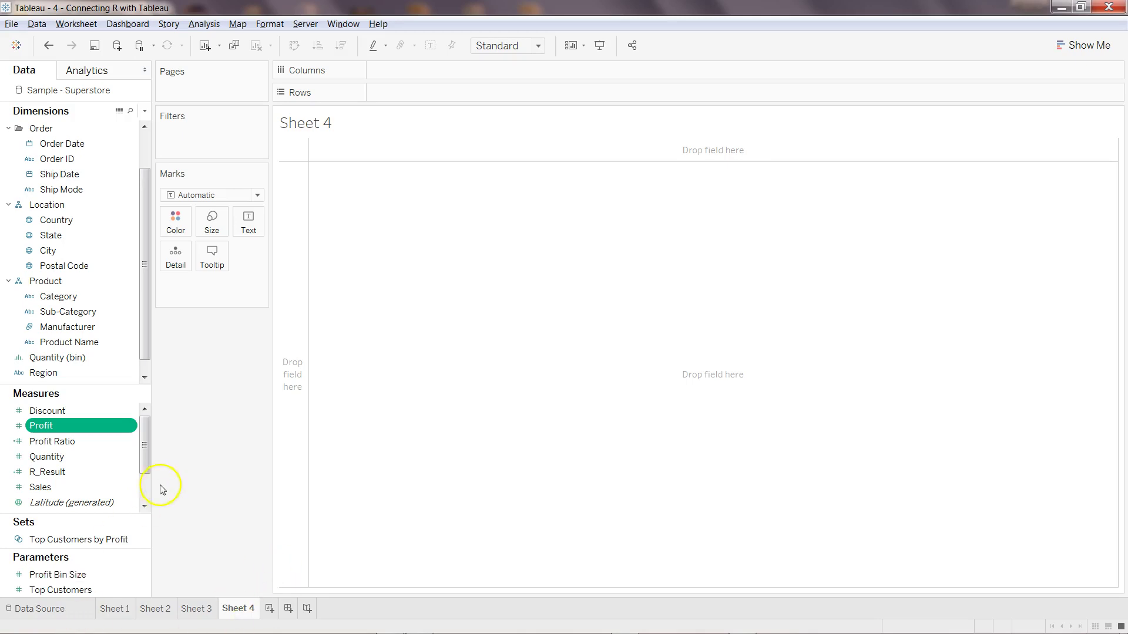
# Step: Put the Profit measure on both the Columns and Rows shelves
pyautogui.click(93, 440)
pyautogui.click(93, 424)
pyautogui.moveTo(93, 424); pyautogui.dragTo(436, 66)
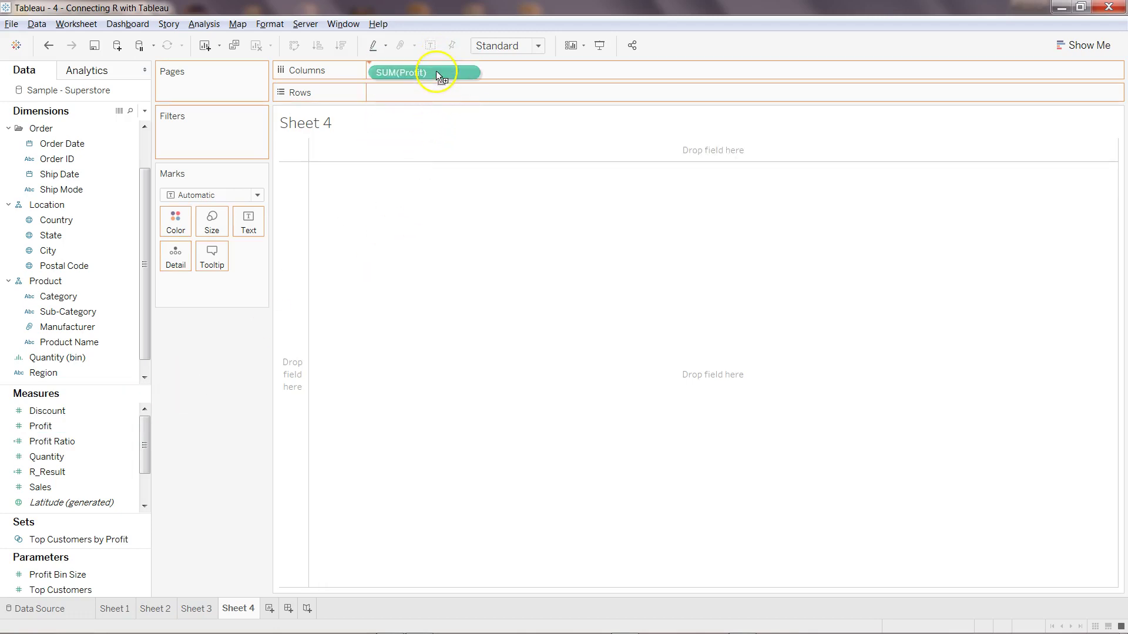
pyautogui.click(94, 429)
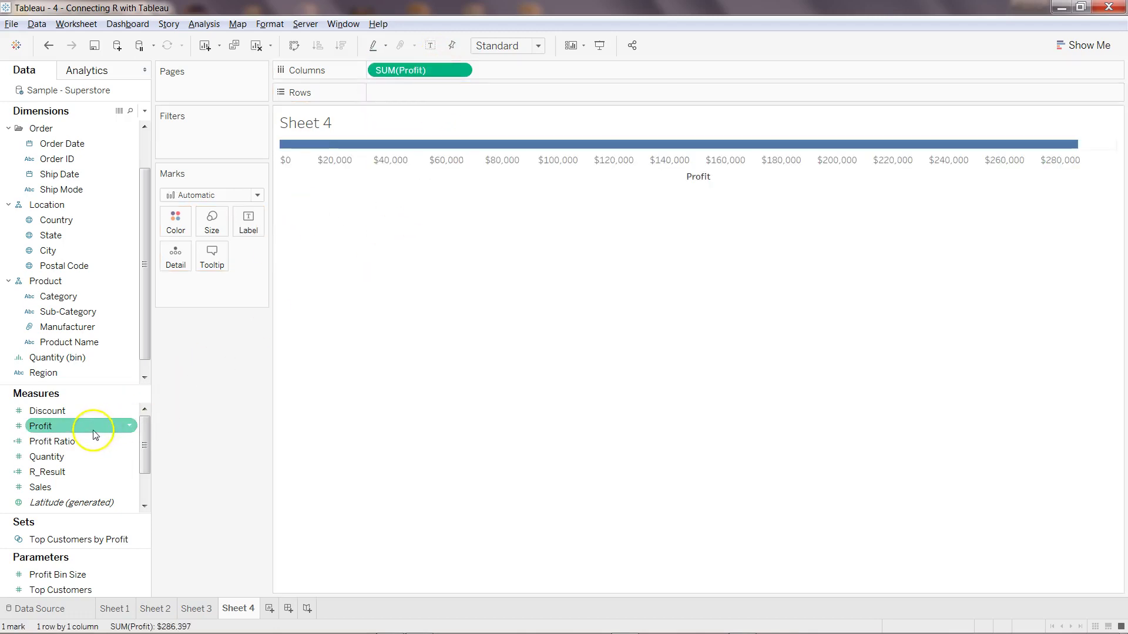
pyautogui.moveTo(94, 435); pyautogui.dragTo(445, 93)
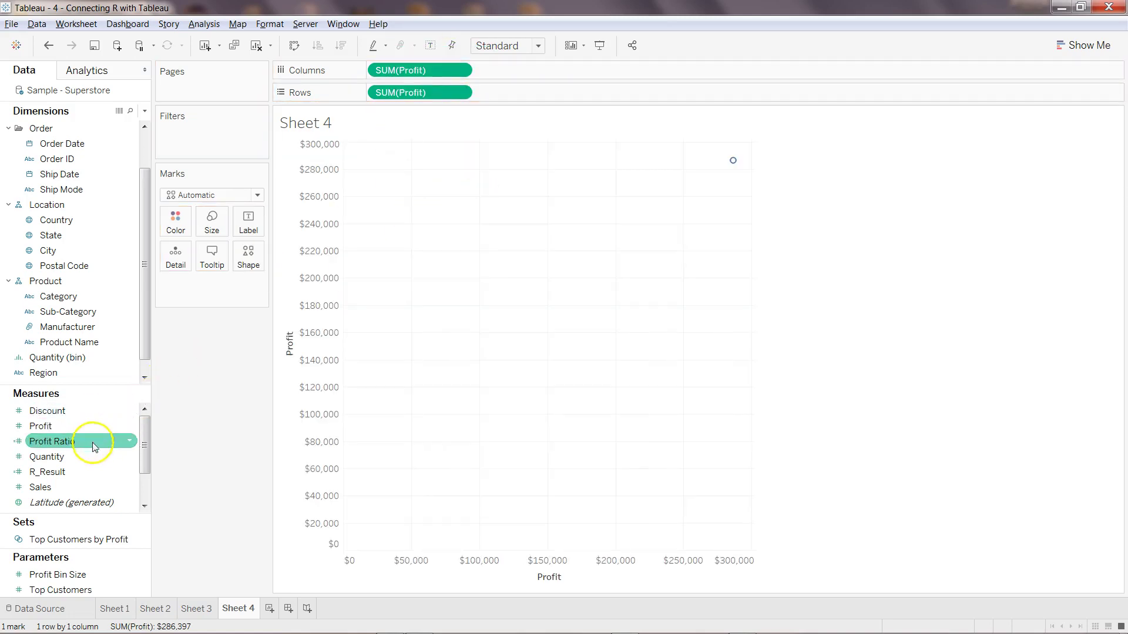
# Step: Add Sales and Quantity to Columns and Rows, completing the 3×3 summed grid
pyautogui.moveTo(92, 487); pyautogui.dragTo(529, 70)
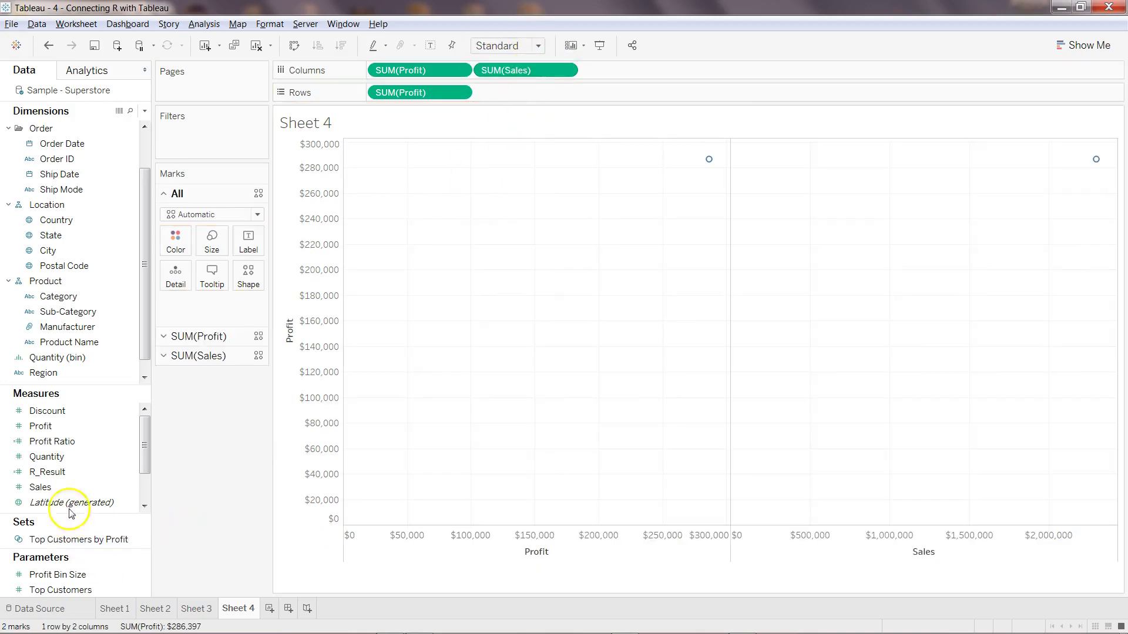
pyautogui.moveTo(75, 487); pyautogui.dragTo(539, 94)
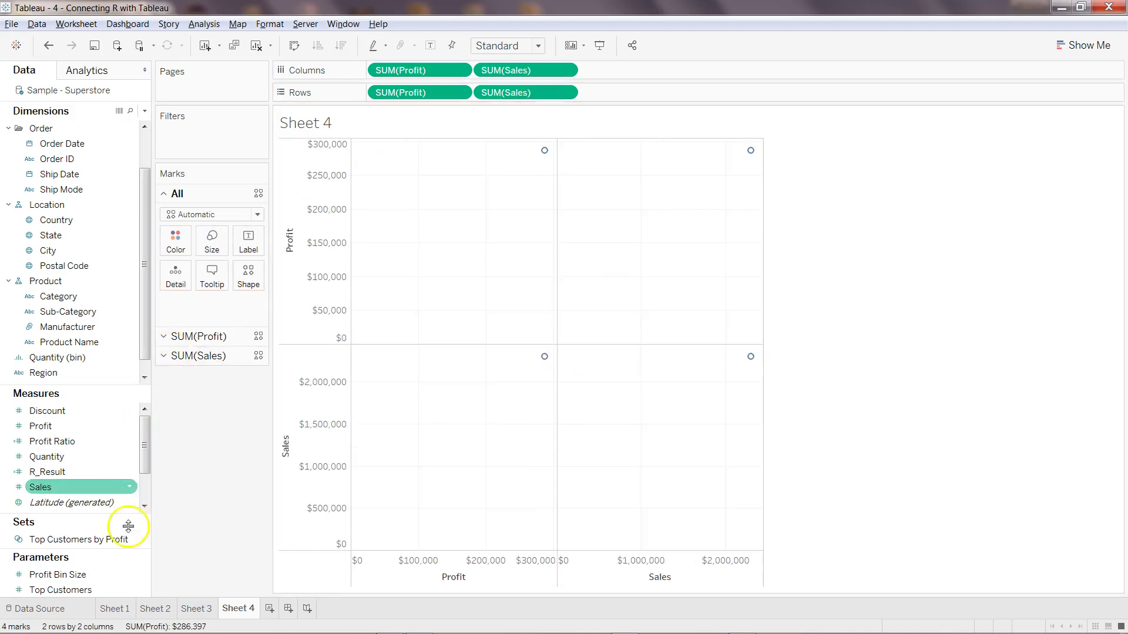
pyautogui.moveTo(106, 457); pyautogui.dragTo(667, 69)
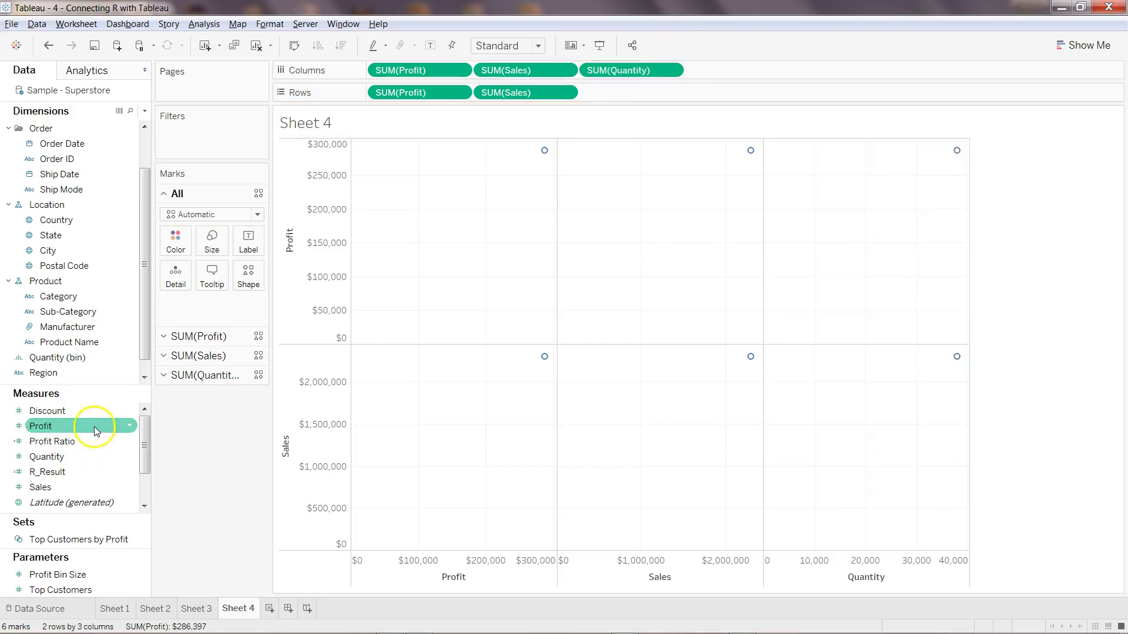
pyautogui.moveTo(82, 458); pyautogui.dragTo(639, 104)
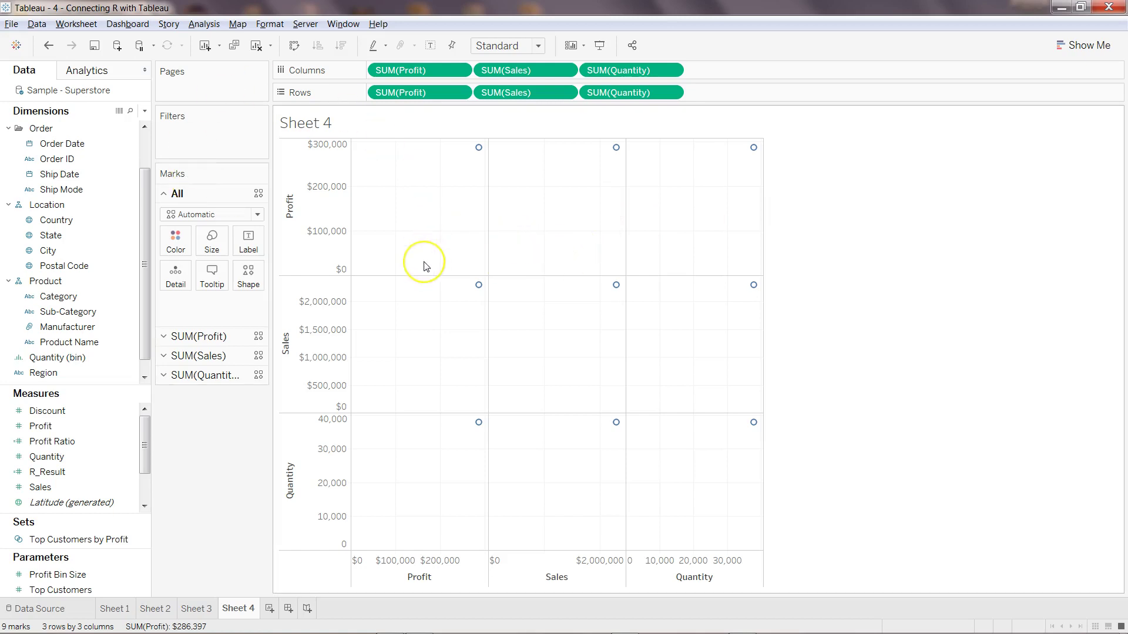
# Step: Uncheck Analysis > Aggregate Measures so all 89,946 records plot as circles
pyautogui.click(215, 25)
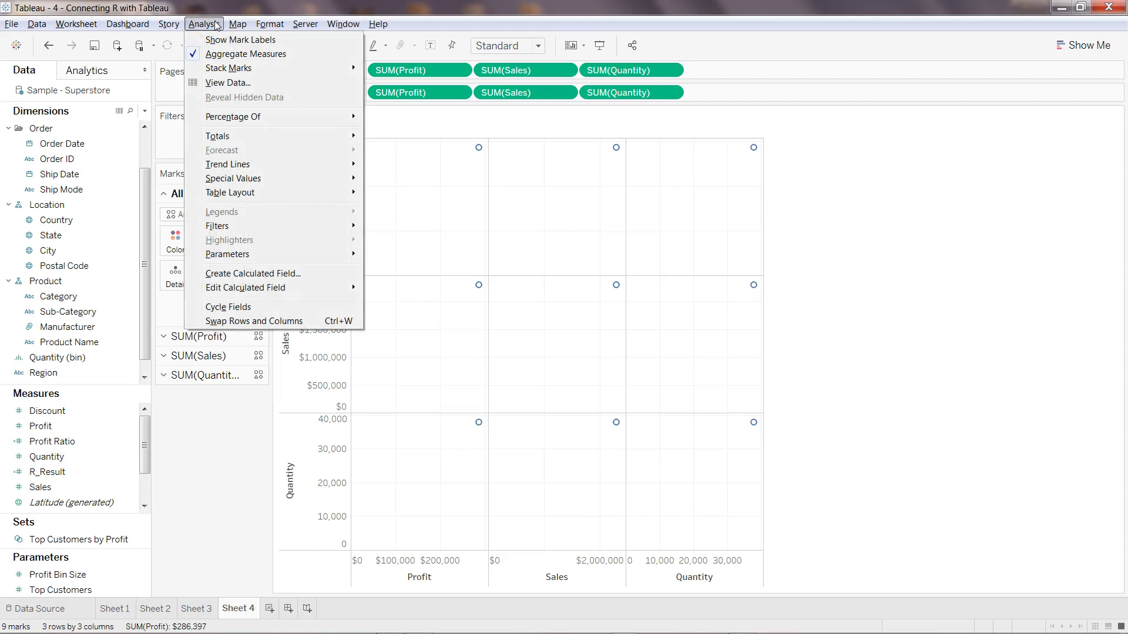
pyautogui.click(230, 54)
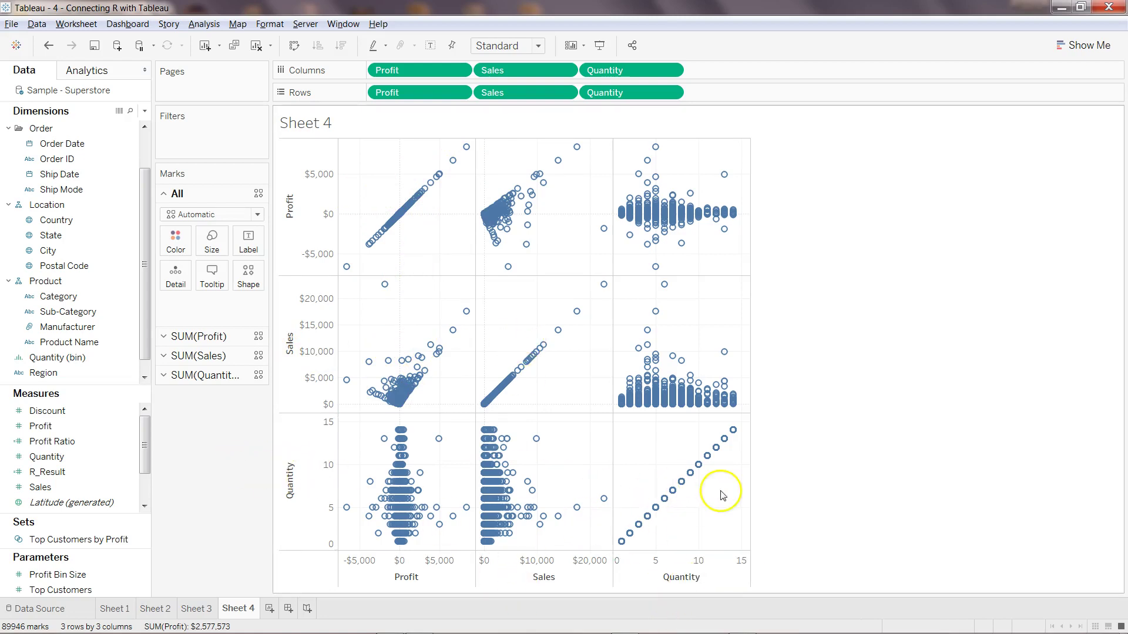
pyautogui.moveTo(416, 511)
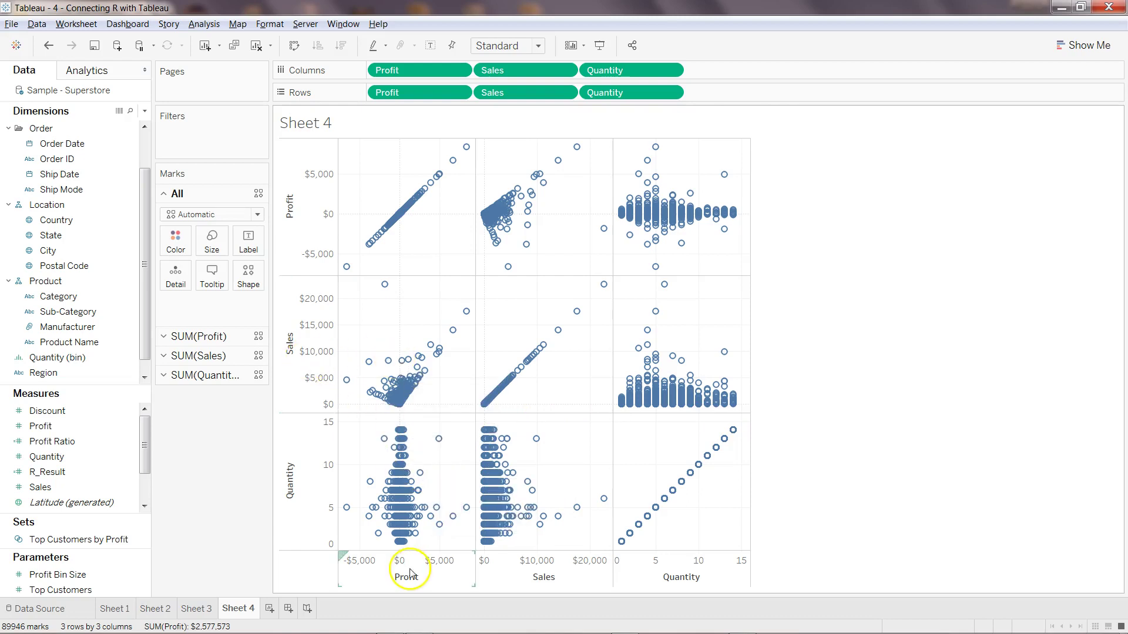
pyautogui.moveTo(390, 413)
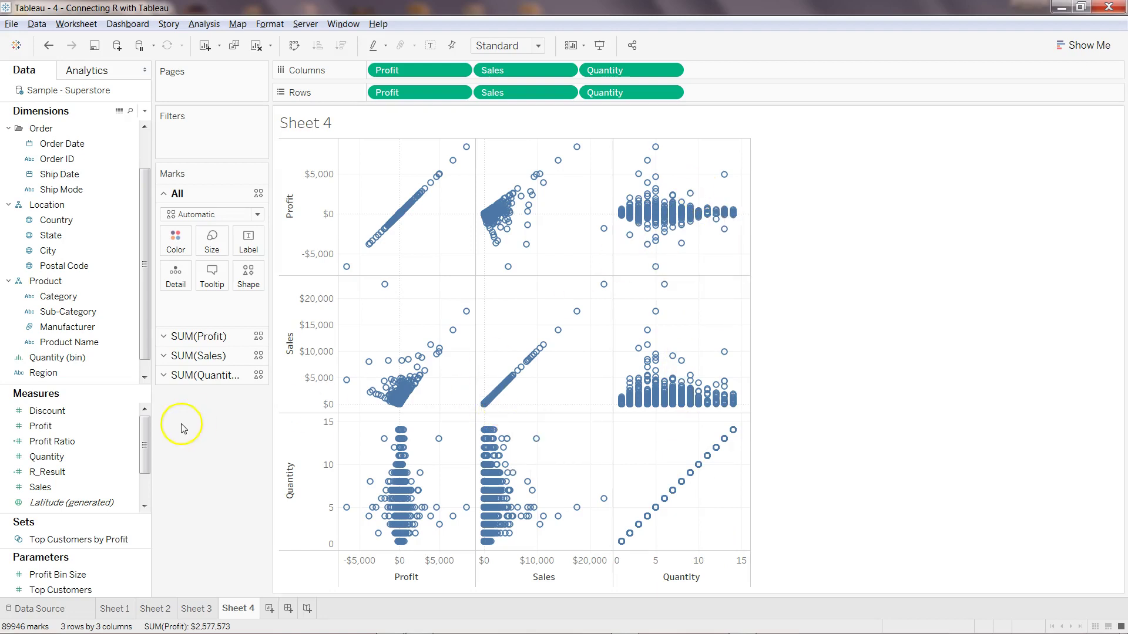
# Step: Add Discount to Columns and Rows for a 4×4 matrix and fit the chart to width
pyautogui.moveTo(88, 410); pyautogui.dragTo(766, 76)
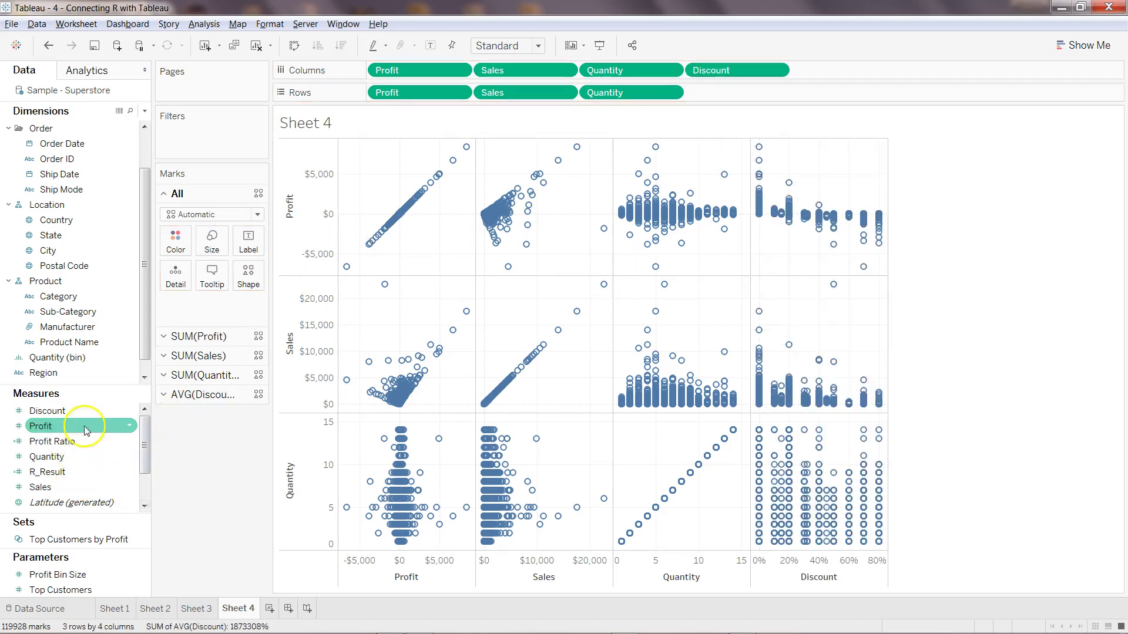
pyautogui.moveTo(82, 411)
pyautogui.mouseDown()
pyautogui.moveTo(670, 256)
pyautogui.moveTo(766, 114)
pyautogui.moveTo(766, 70)
pyautogui.moveTo(765, 94)
pyautogui.mouseUp()
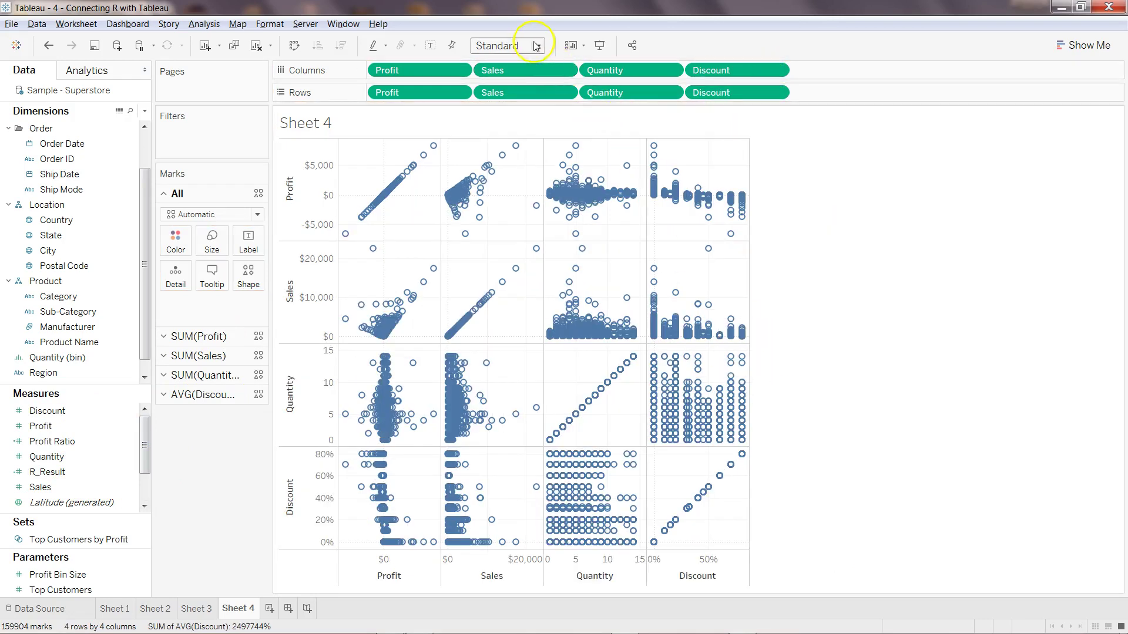
pyautogui.click(514, 45)
pyautogui.press('Escape')
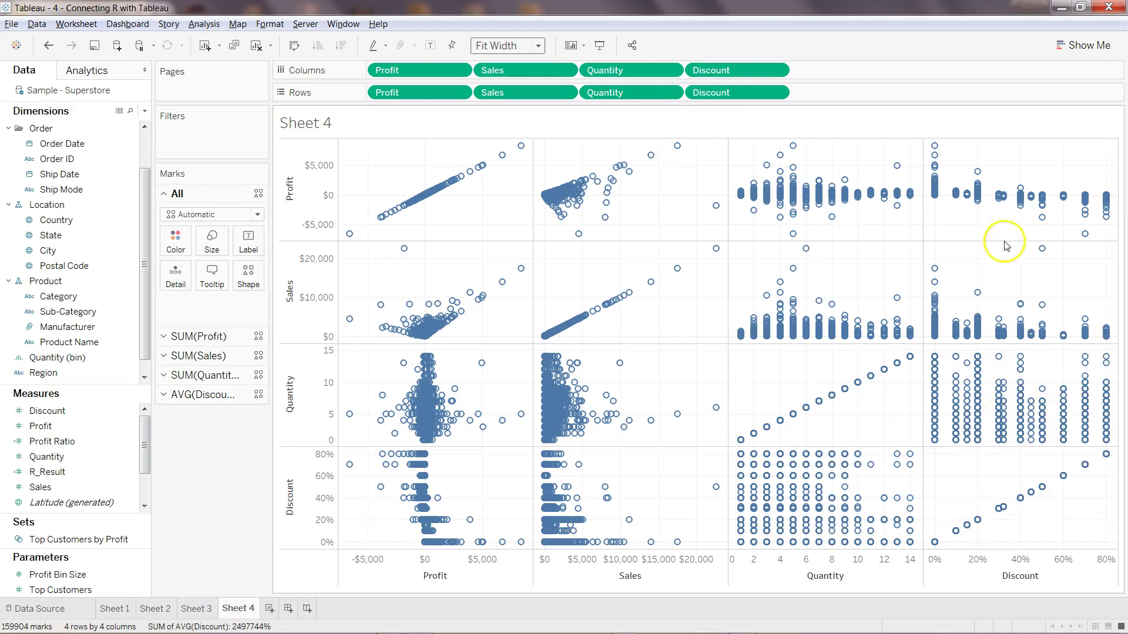
# Step: Inspect tooltip values of marks in the 4×4 scatter matrix
pyautogui.moveTo(1000, 395)
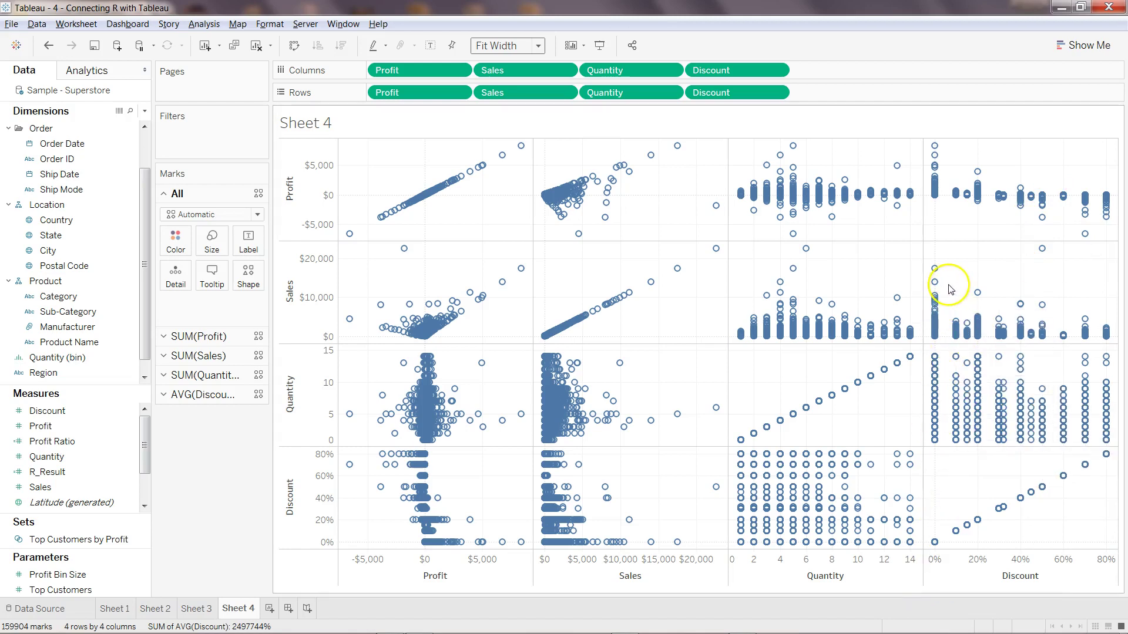
pyautogui.moveTo(934, 304)
pyautogui.moveTo(982, 425)
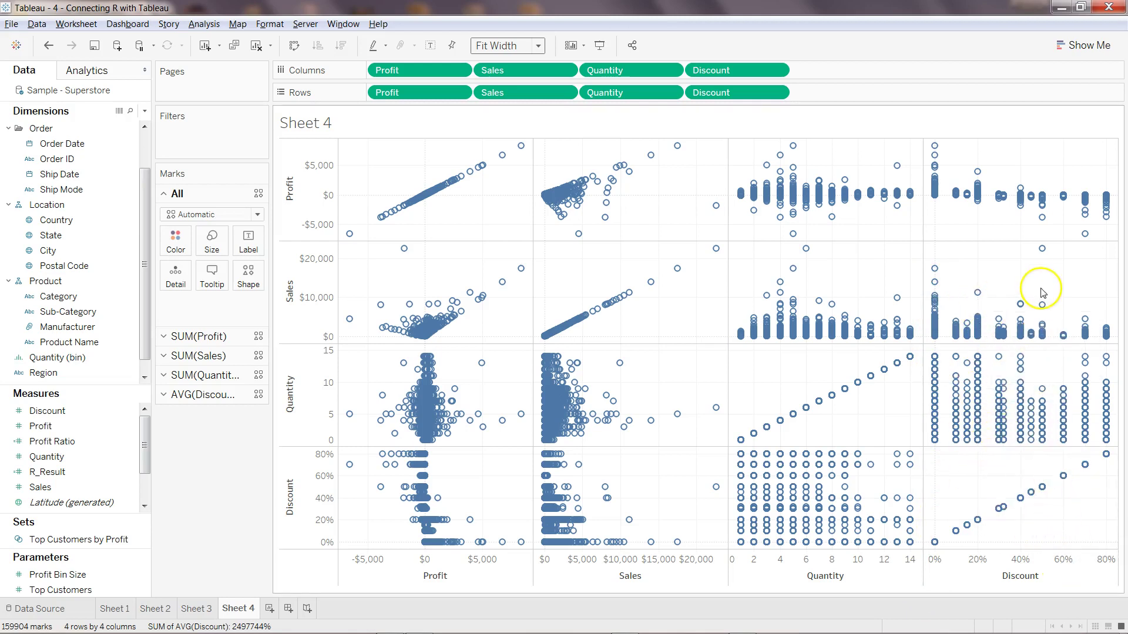
pyautogui.moveTo(1044, 250)
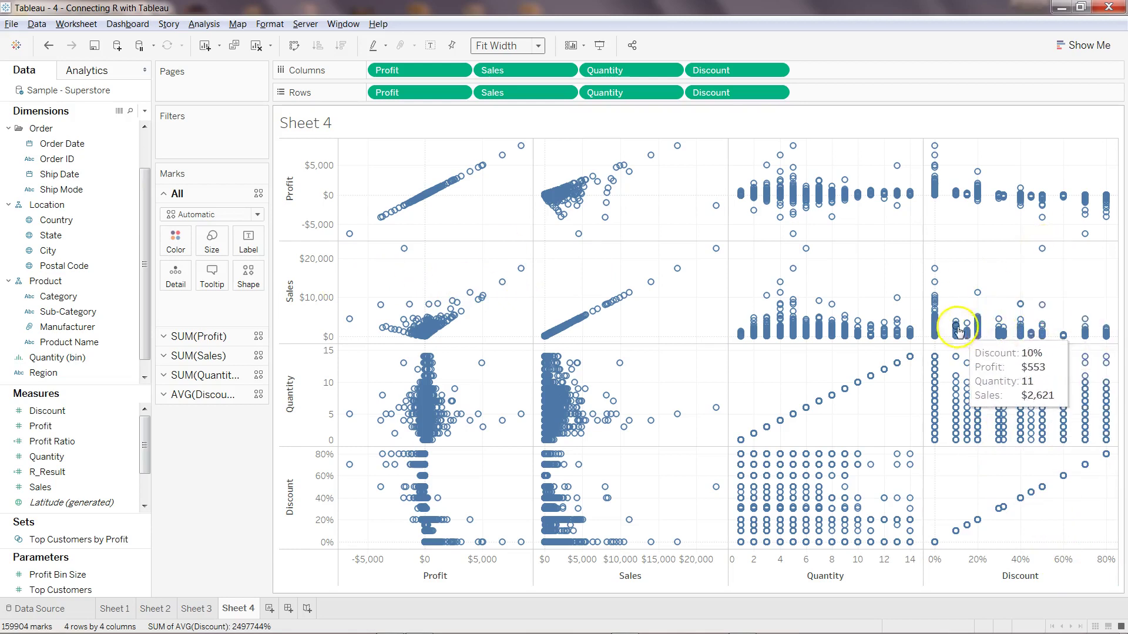
pyautogui.moveTo(931, 275)
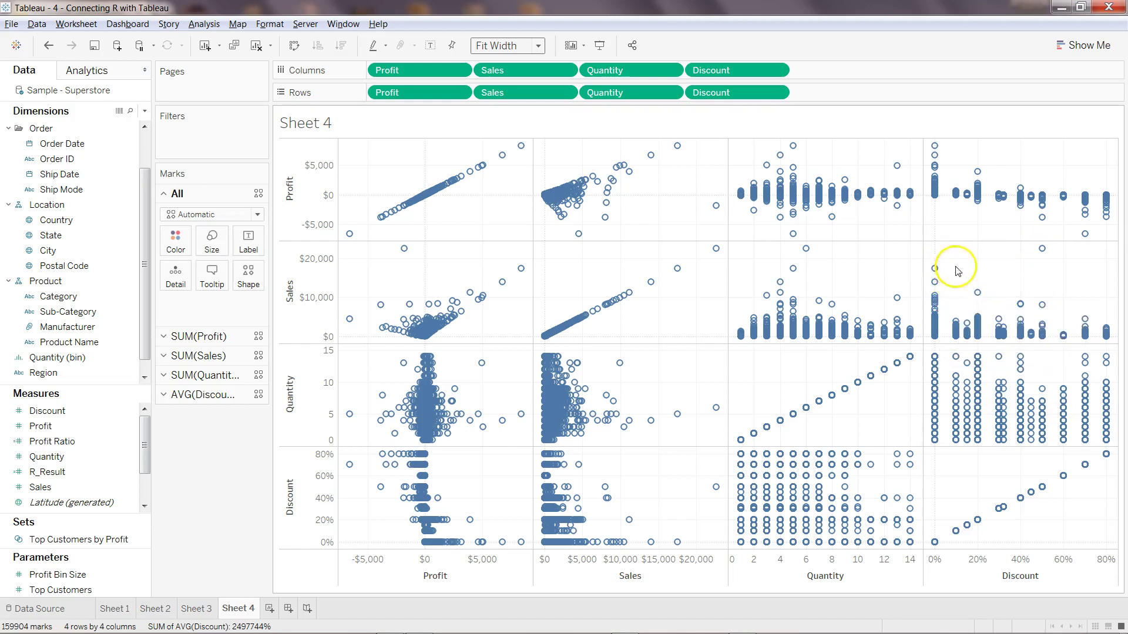
pyautogui.moveTo(976, 306)
pyautogui.moveTo(1024, 322)
# Step: Create a new blank worksheet, Sheet 5
pyautogui.click(668, 433)
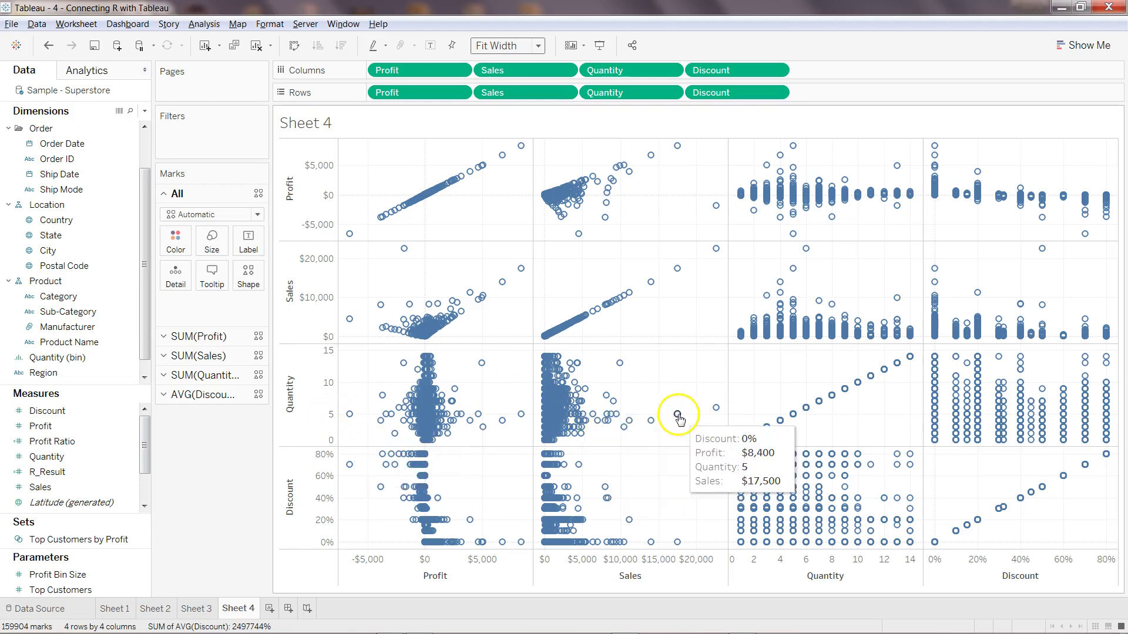
pyautogui.moveTo(654, 430)
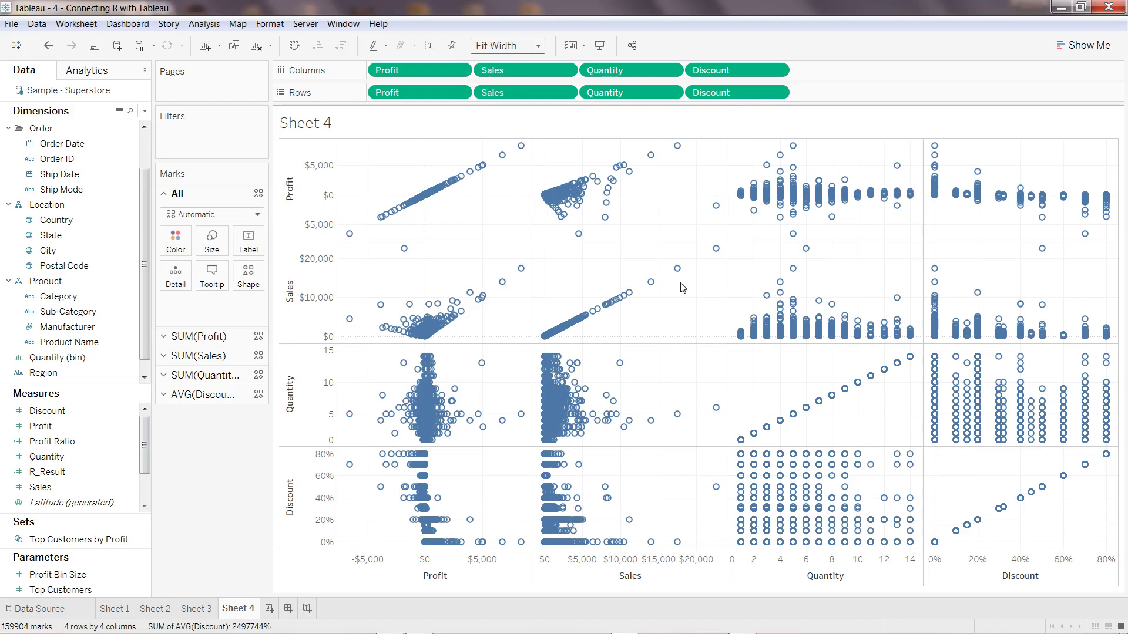
pyautogui.click(270, 608)
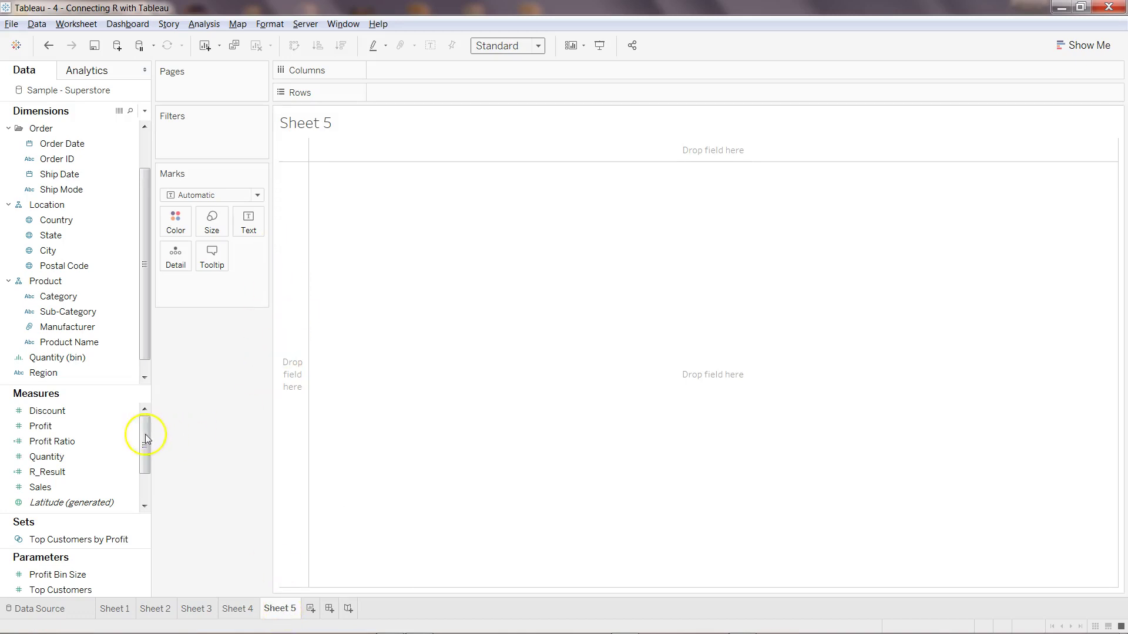
# Step: Try Profit, Quantity and R_Result in Show Me, settling on the Sales measure
pyautogui.click(94, 426)
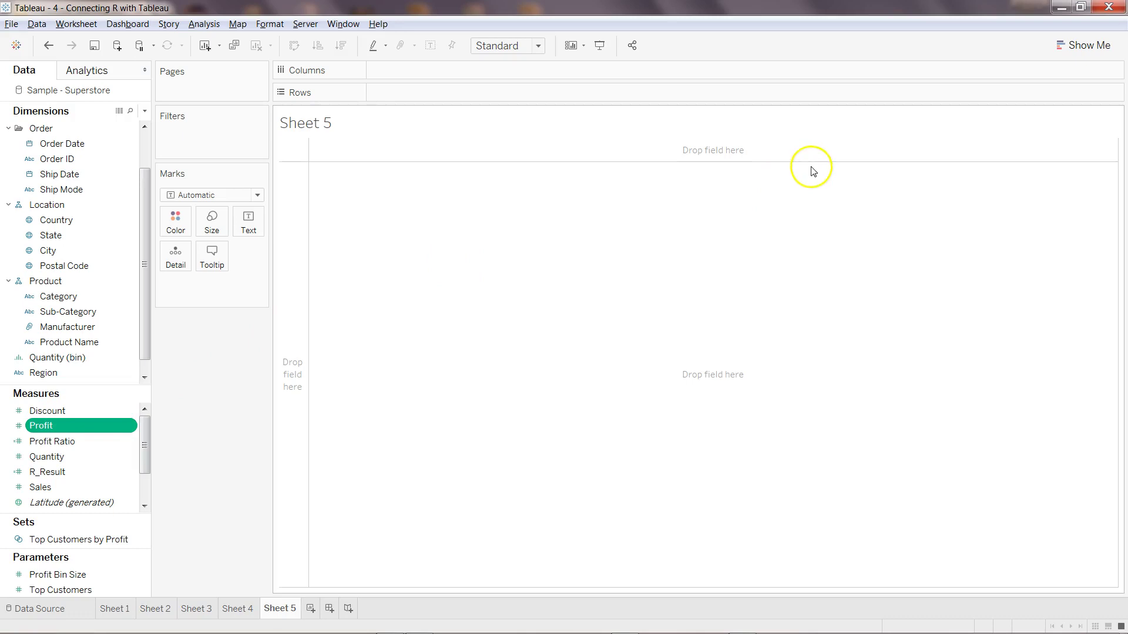
pyautogui.click(1078, 45)
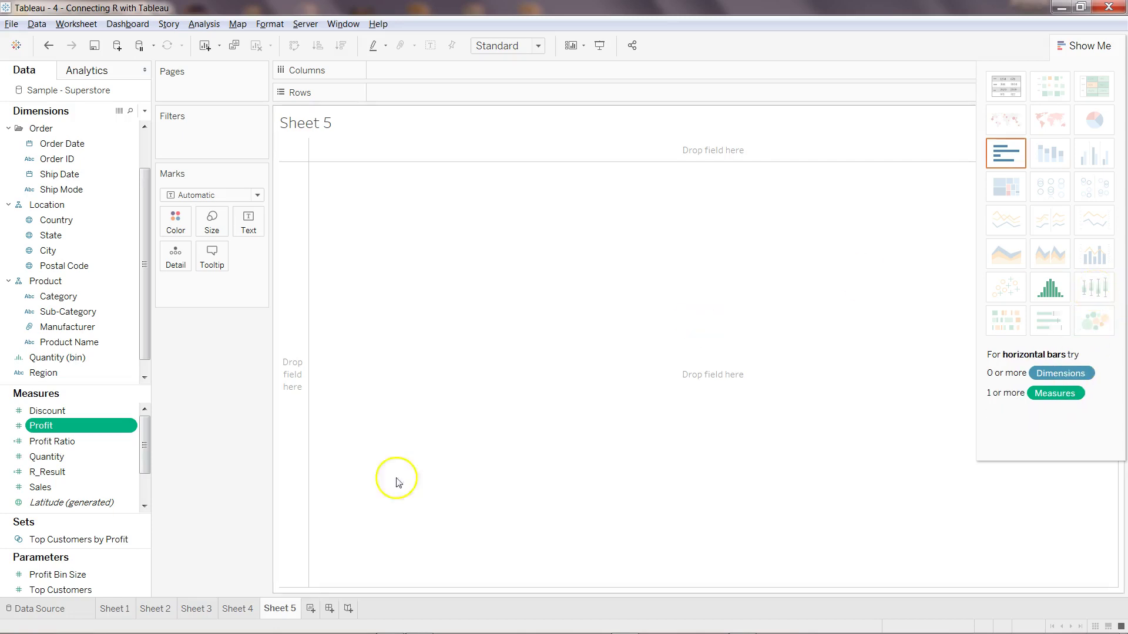
pyautogui.click(87, 488)
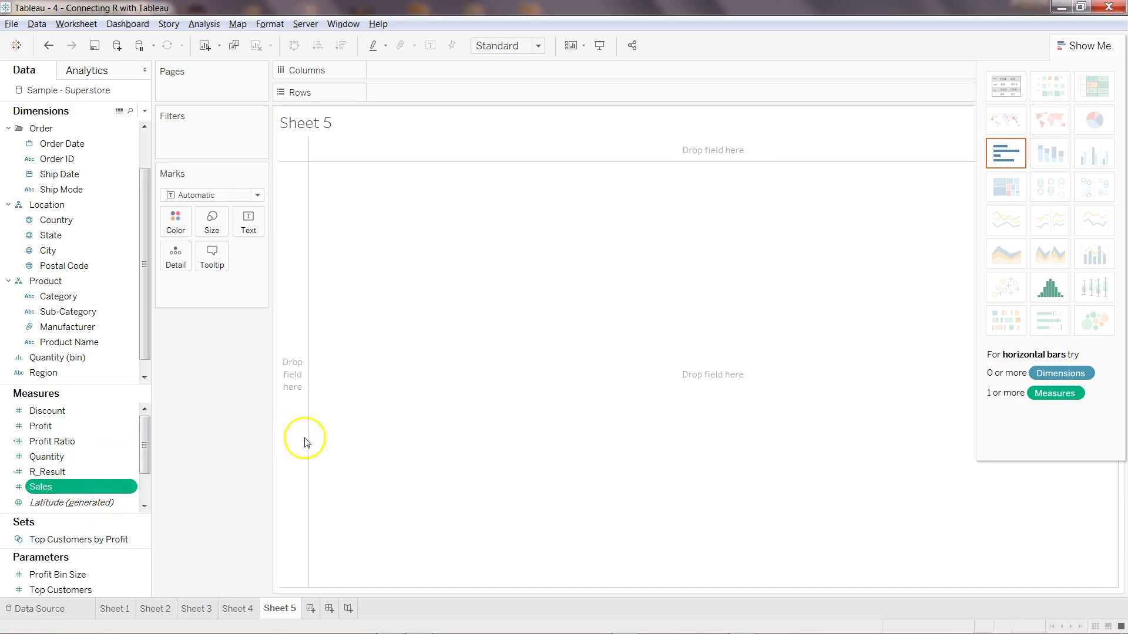
pyautogui.click(82, 459)
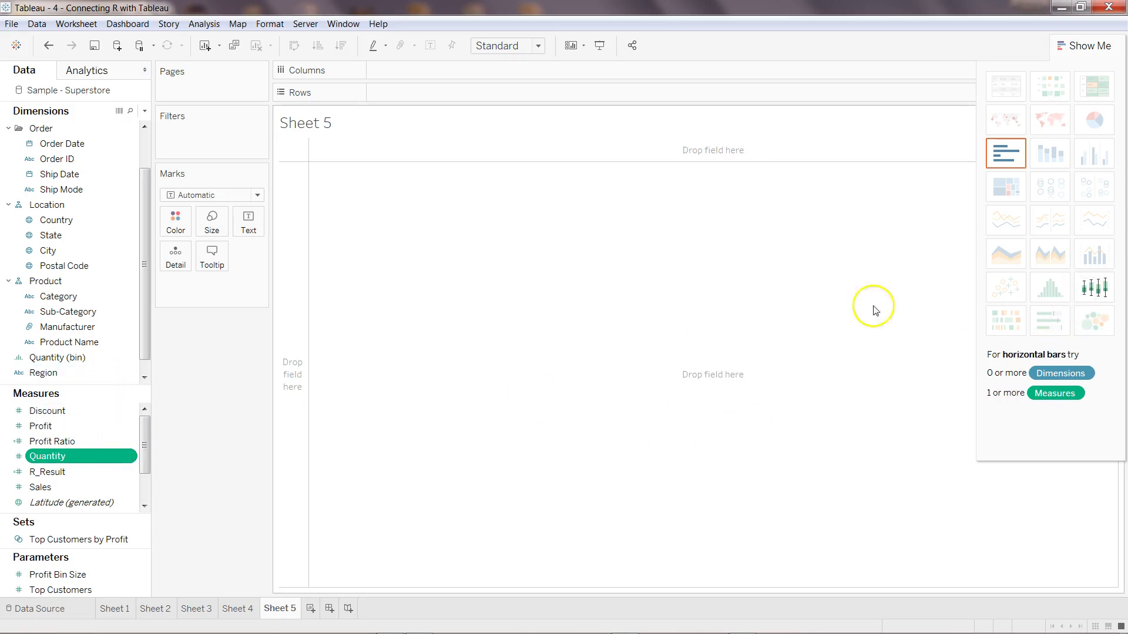
pyautogui.keyDown('ctrl'); pyautogui.click(79, 473); pyautogui.keyUp('ctrl')
pyautogui.keyDown('ctrl'); pyautogui.click(79, 474); pyautogui.keyUp('ctrl')
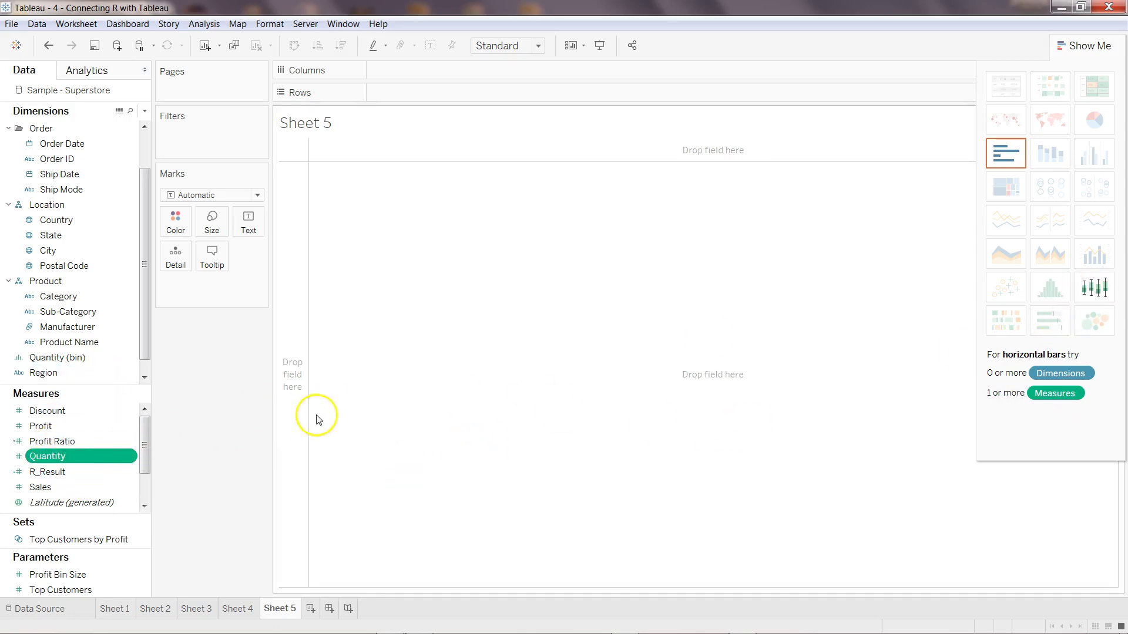
pyautogui.click(64, 432)
pyautogui.click(78, 487)
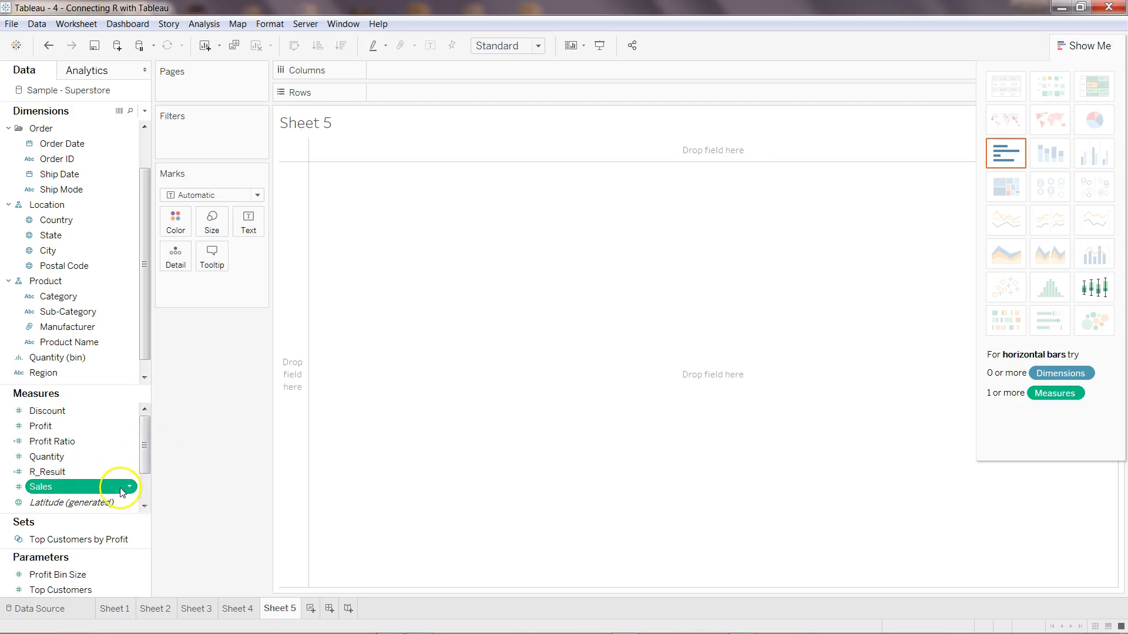
# Step: Disable Aggregate Measures and chart Sales as a box-and-whisker plot
pyautogui.click(204, 23)
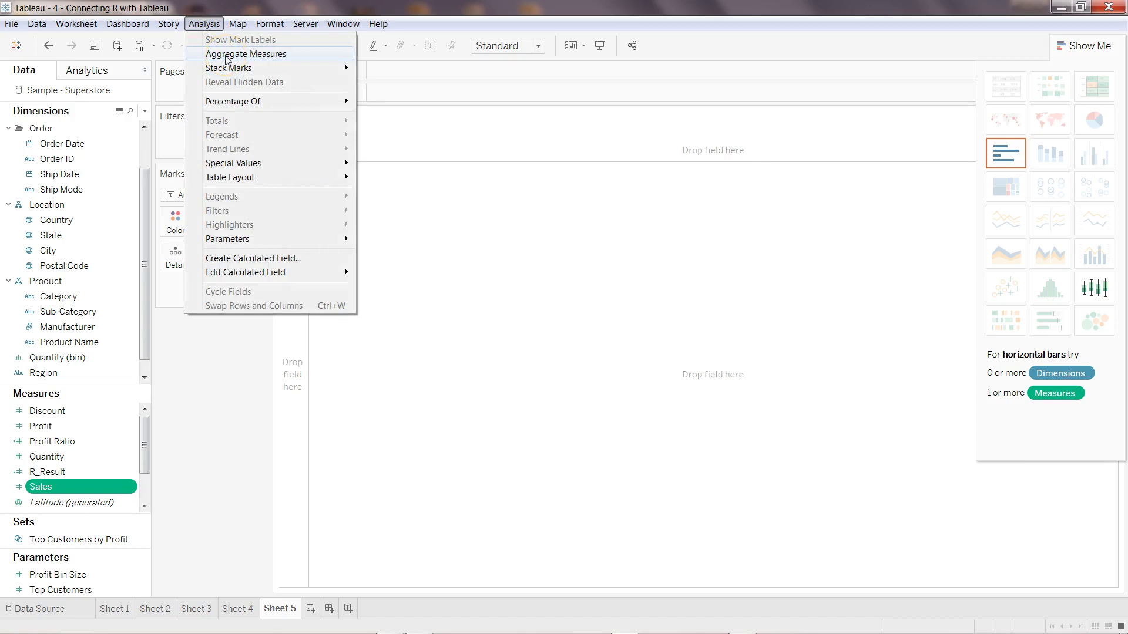
pyautogui.click(238, 24)
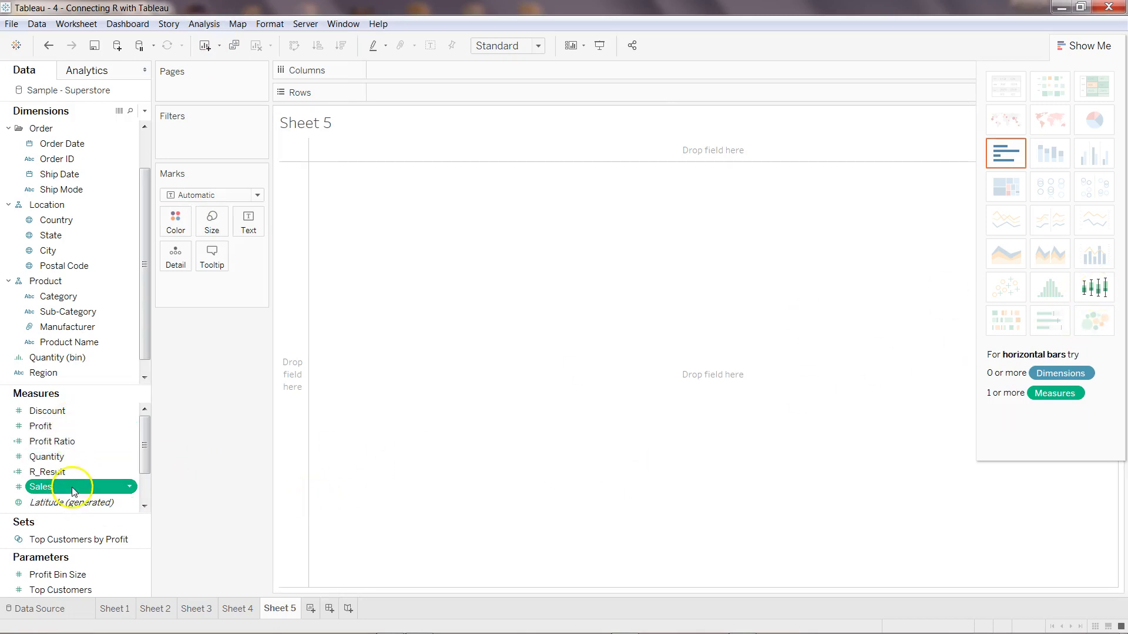
pyautogui.click(1094, 287)
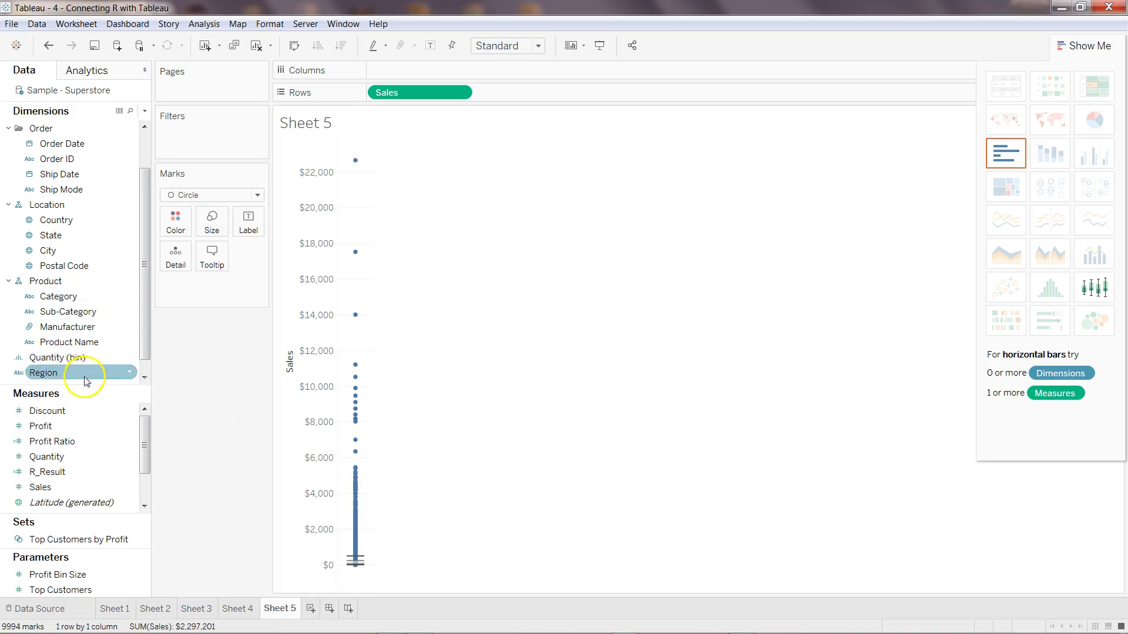
# Step: Put the Region dimension on Columns, giving Central, East, South and West plots
pyautogui.moveTo(83, 374); pyautogui.dragTo(462, 80)
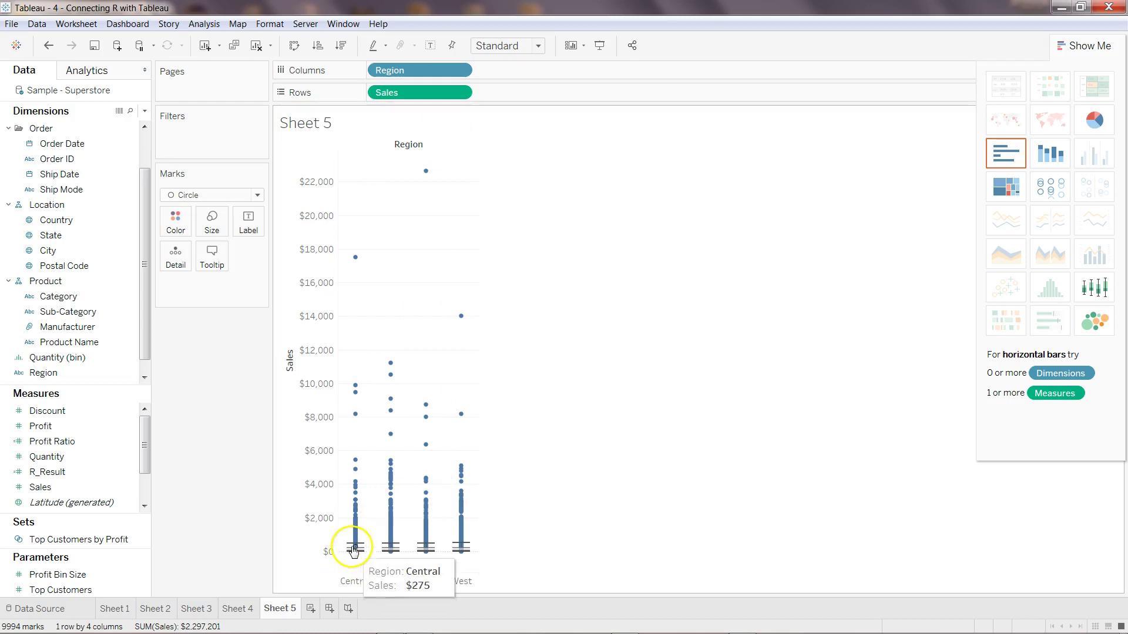
pyautogui.moveTo(357, 551)
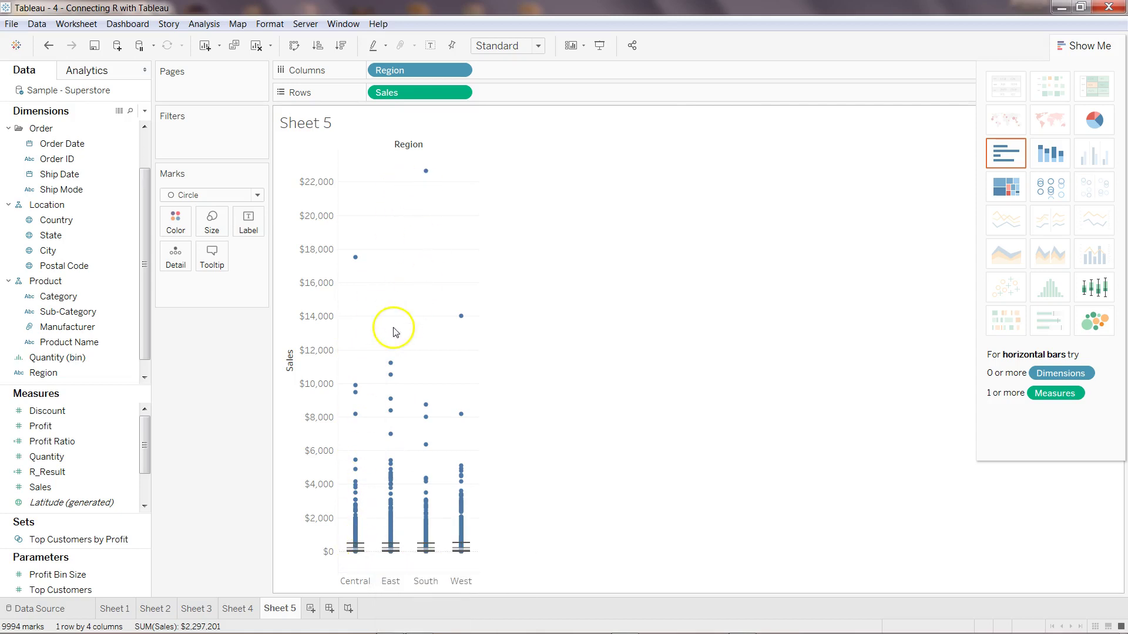
# Step: Swap Sales for Profit, select and clear central marks, then replace Profit with Discount on Rows
pyautogui.moveTo(417, 97)
pyautogui.mouseDown()
pyautogui.moveTo(114, 433)
pyautogui.moveTo(76, 453)
pyautogui.moveTo(400, 195)
pyautogui.moveTo(423, 100)
pyautogui.mouseUp()
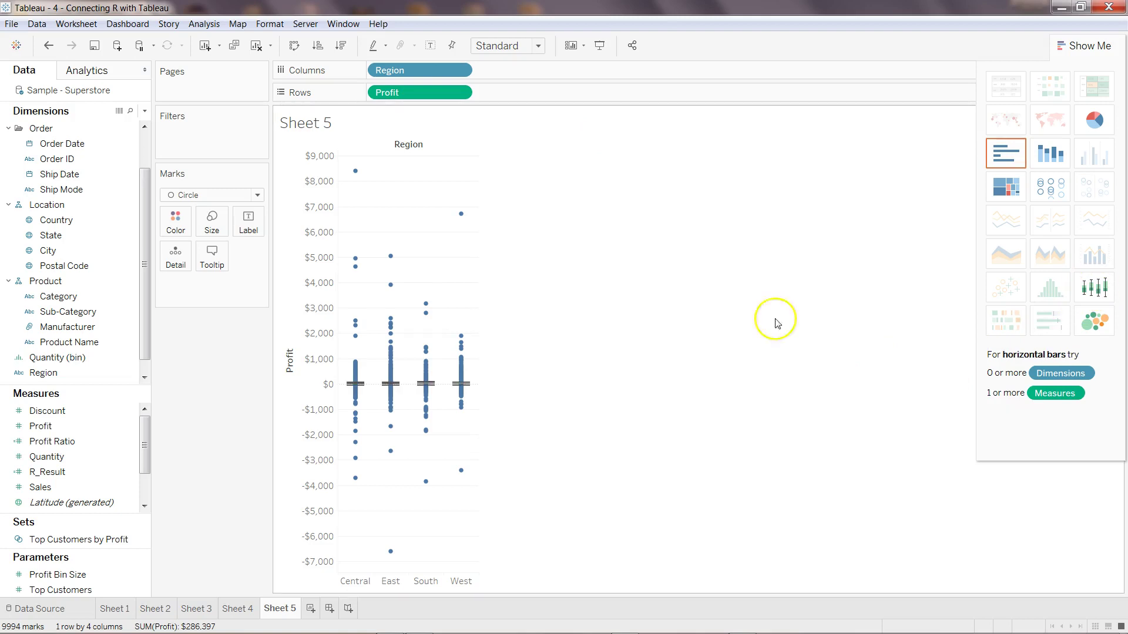
pyautogui.moveTo(356, 386)
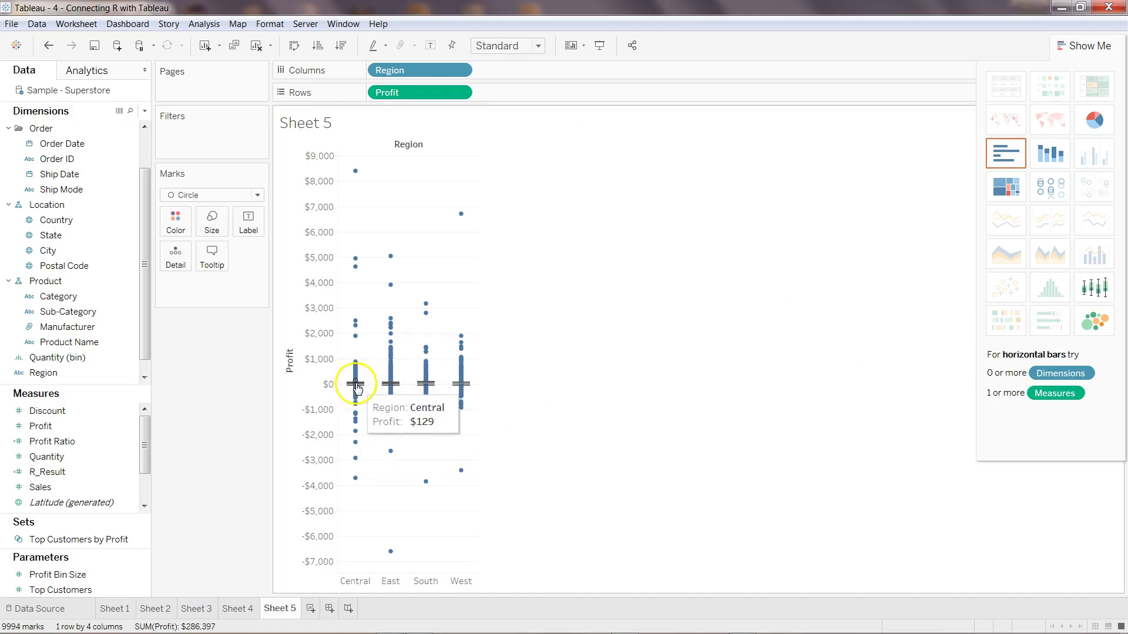
pyautogui.moveTo(428, 387)
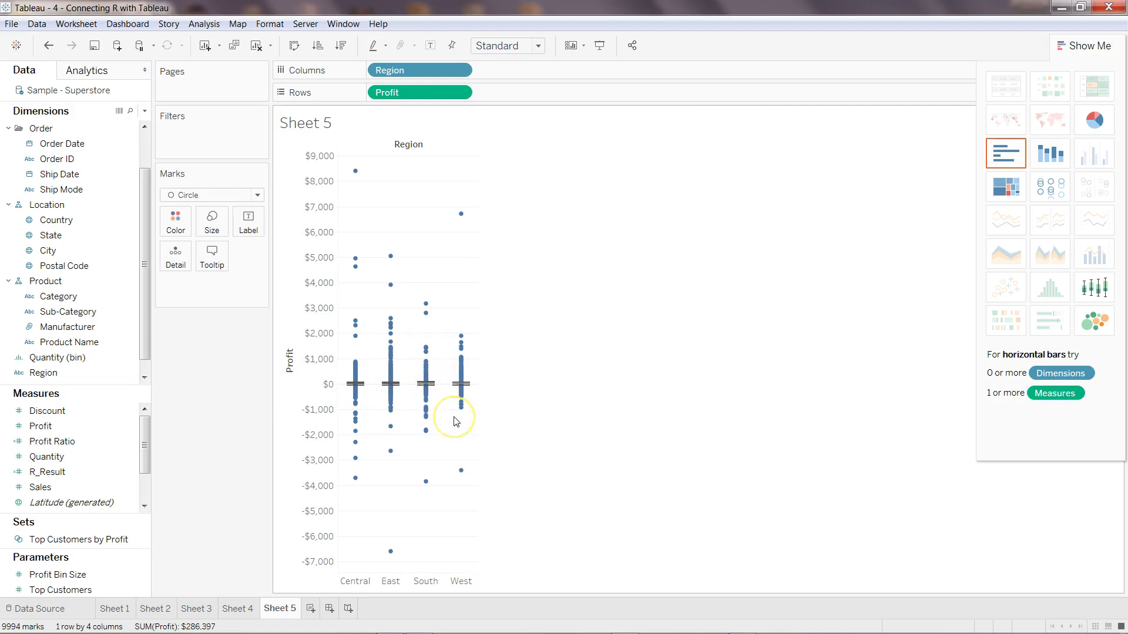
pyautogui.moveTo(339, 356); pyautogui.dragTo(487, 409)
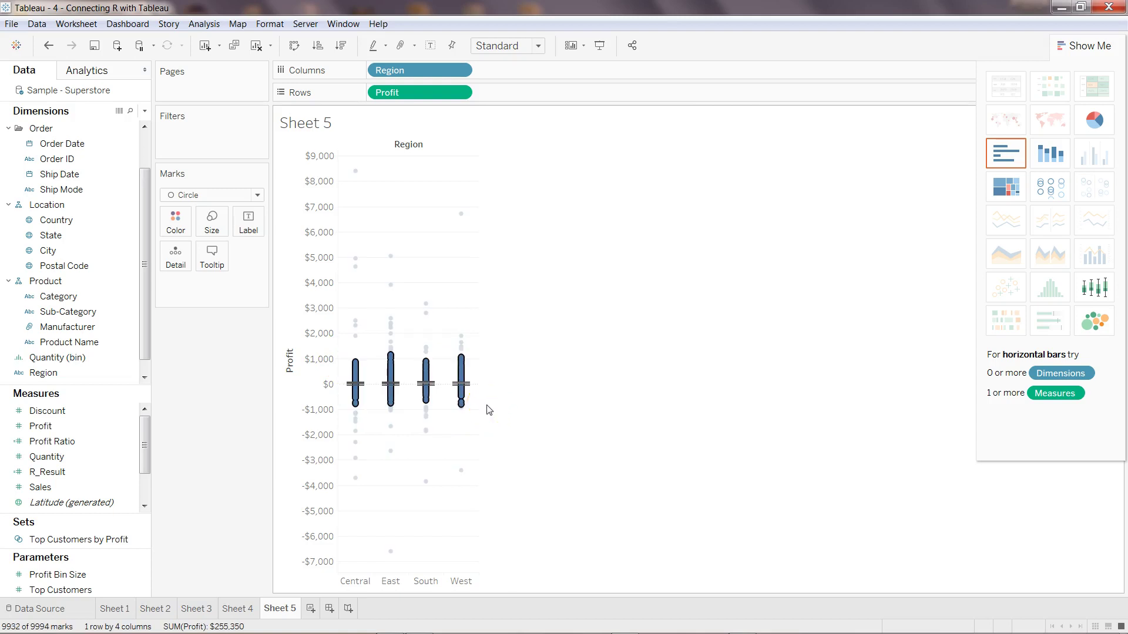
pyautogui.click(487, 406)
pyautogui.moveTo(403, 93); pyautogui.dragTo(74, 477)
pyautogui.moveTo(47, 411); pyautogui.dragTo(426, 92)
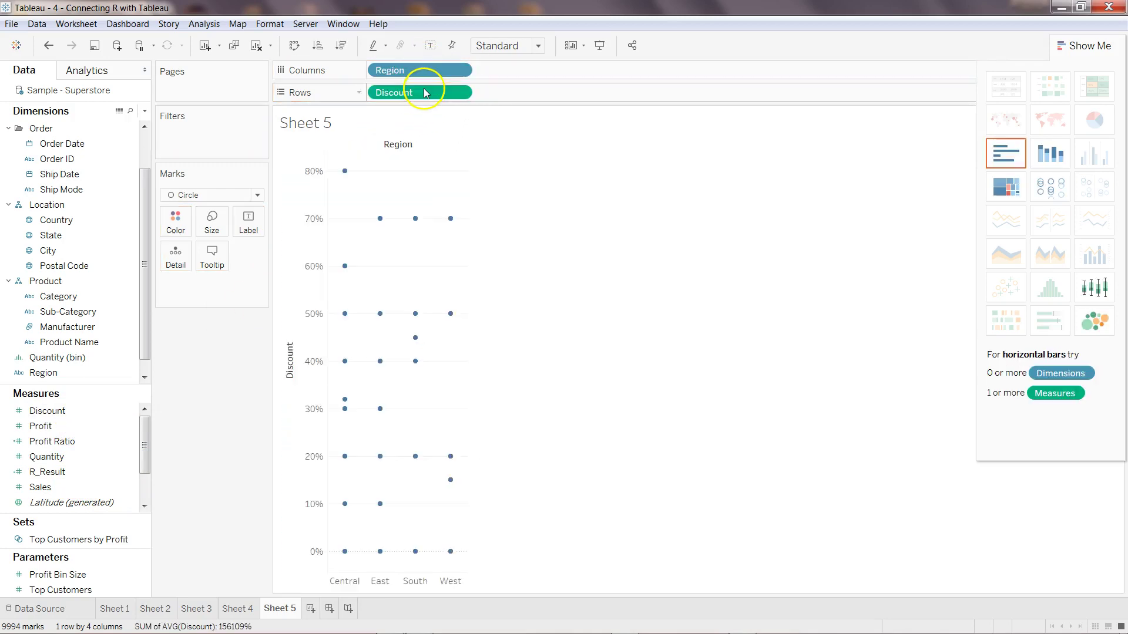
# Step: Apply box-and-whisker to Discount and read upper whiskers: 60% Central, 40% East, 45% South, 20% West
pyautogui.click(1094, 288)
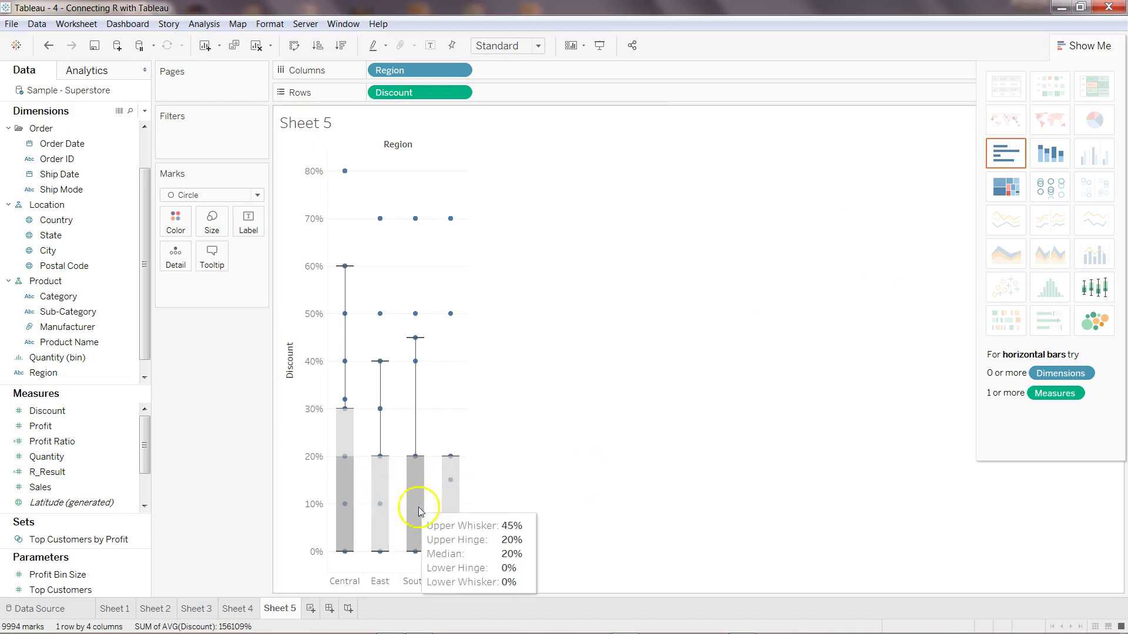
pyautogui.moveTo(352, 411)
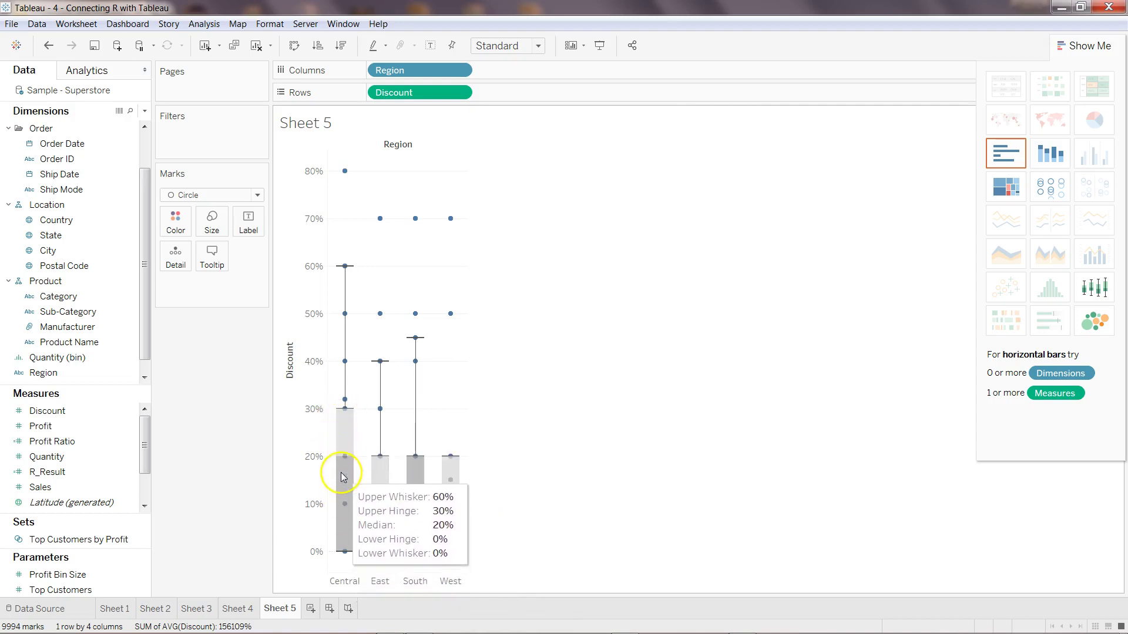
pyautogui.moveTo(346, 459)
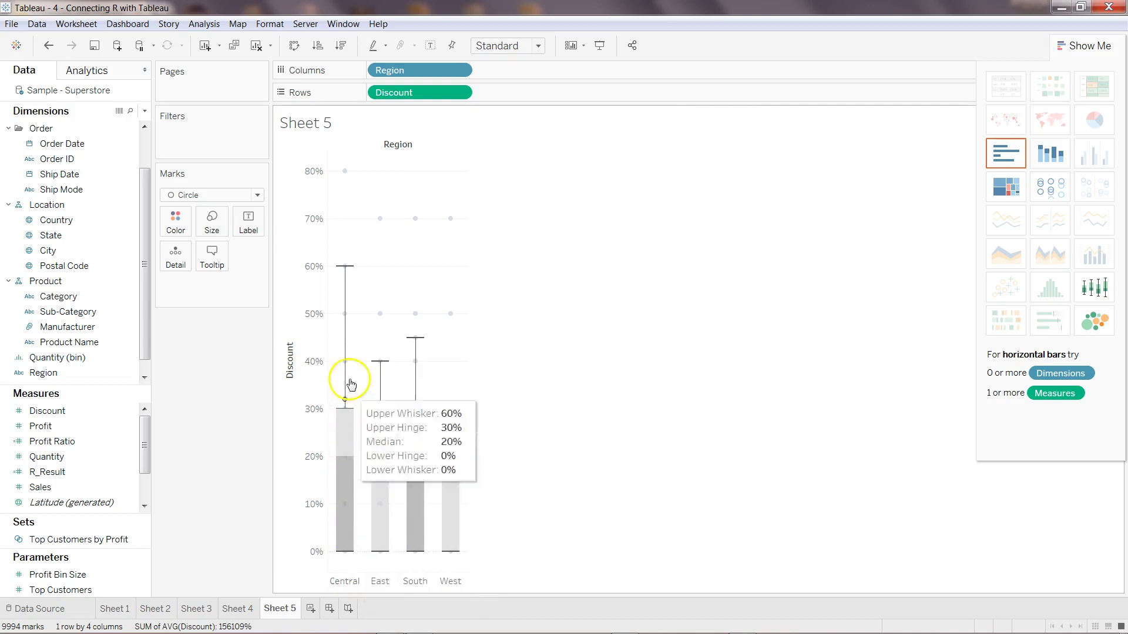
pyautogui.moveTo(346, 269)
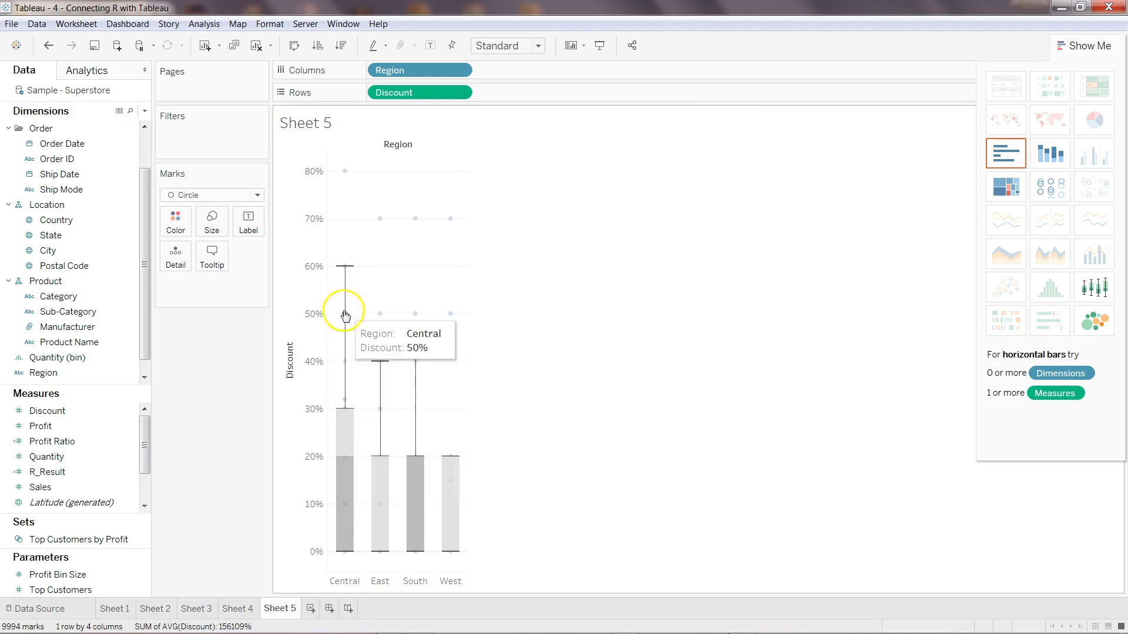
pyautogui.moveTo(352, 266)
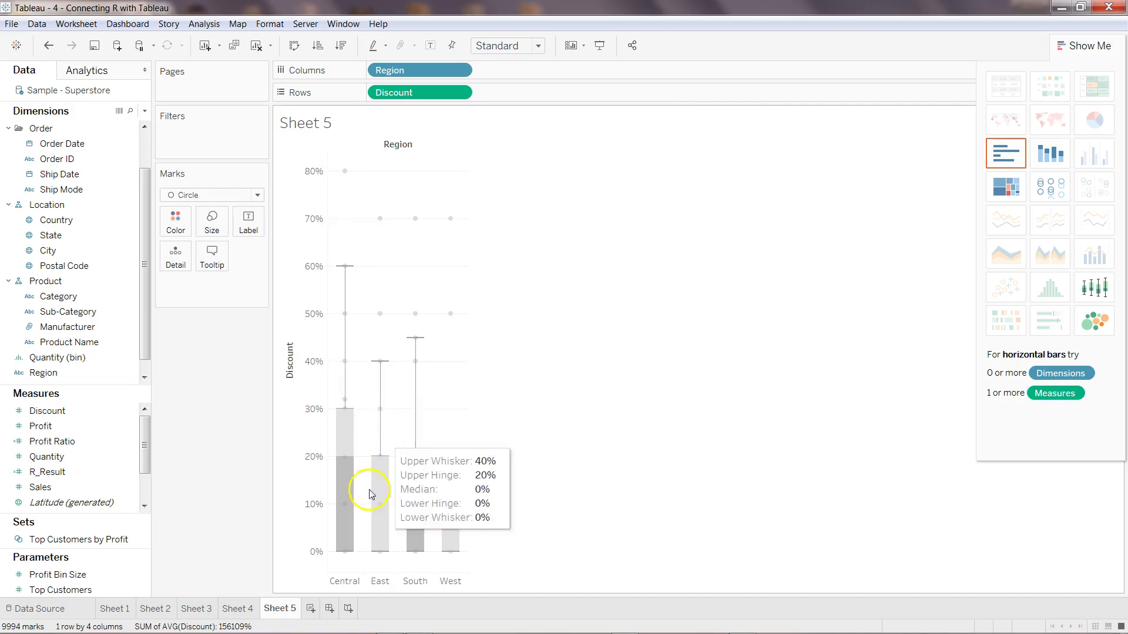
pyautogui.moveTo(351, 464)
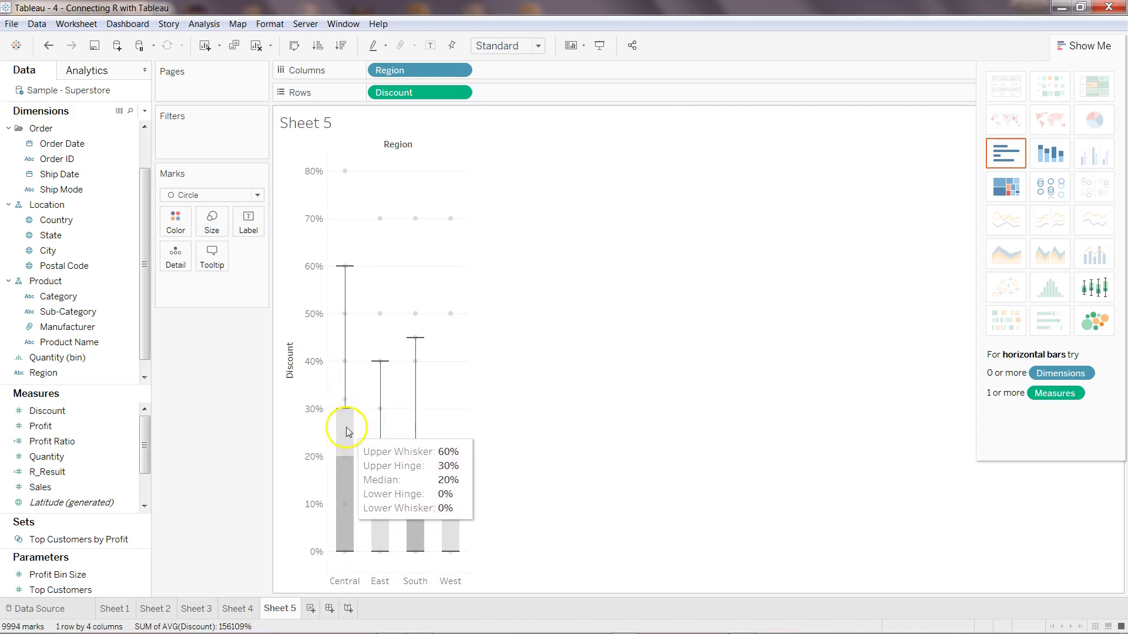
pyautogui.moveTo(383, 477)
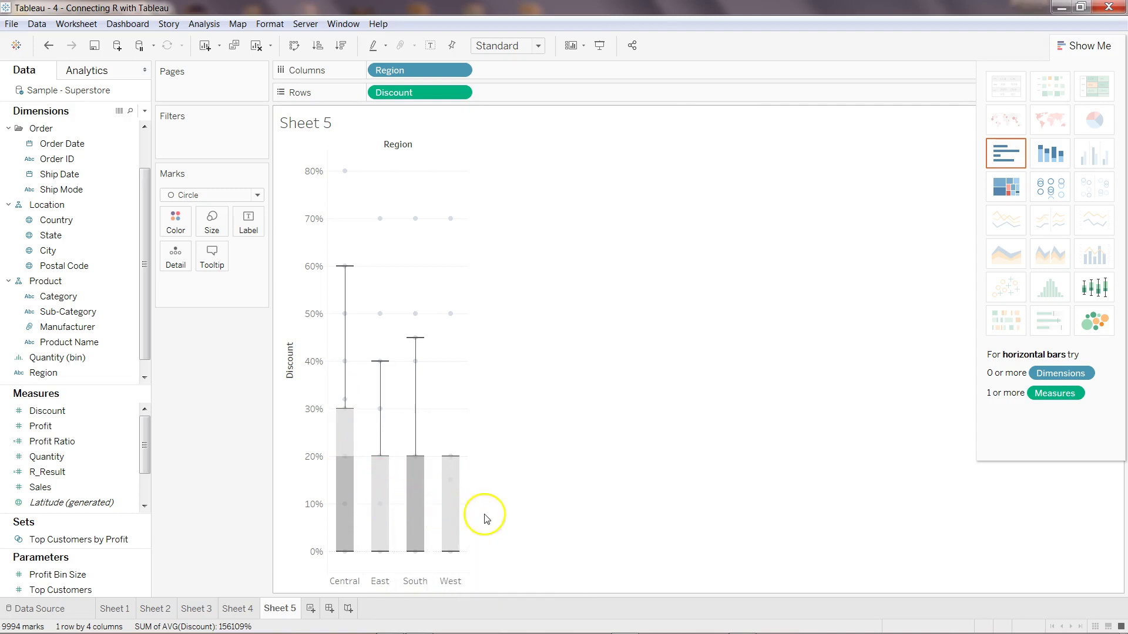
pyautogui.moveTo(459, 516)
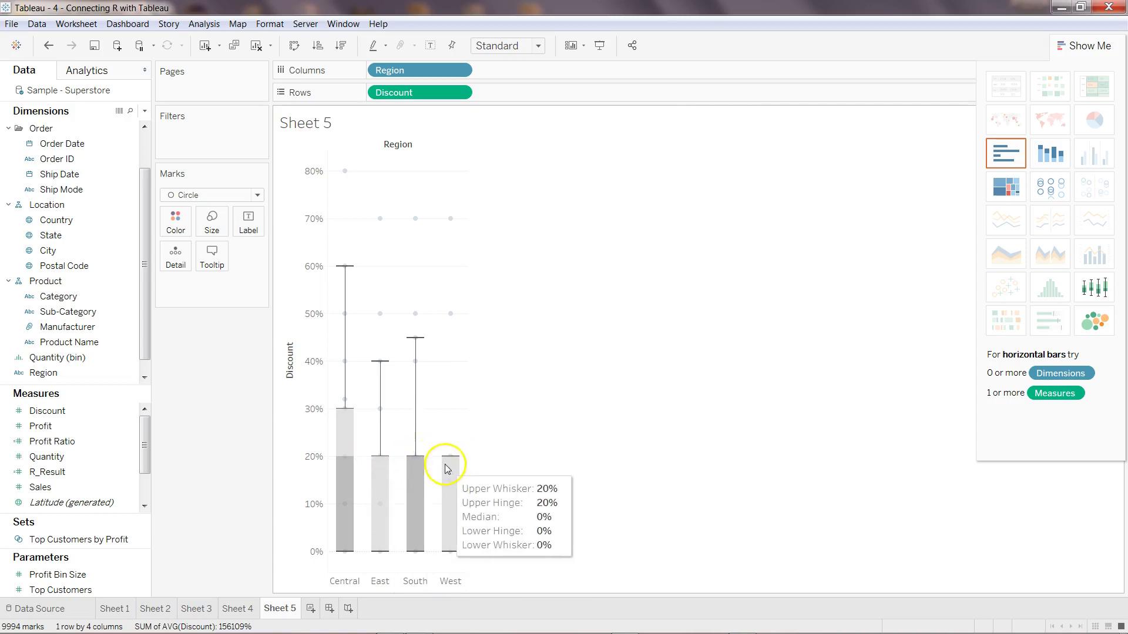
pyautogui.moveTo(410, 457)
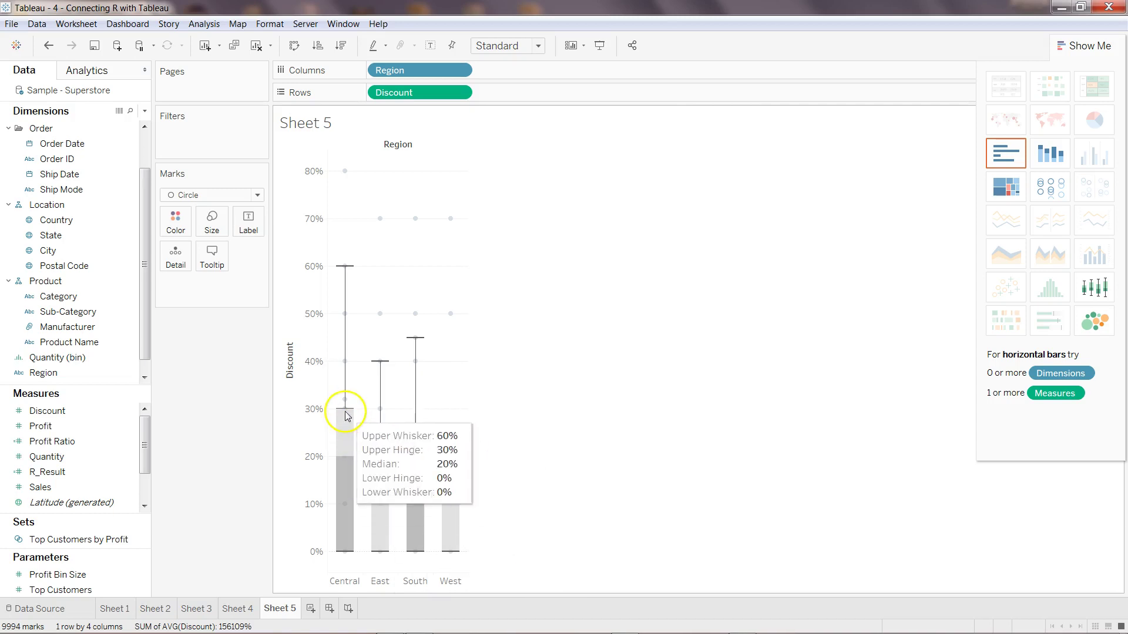
pyautogui.moveTo(347, 415)
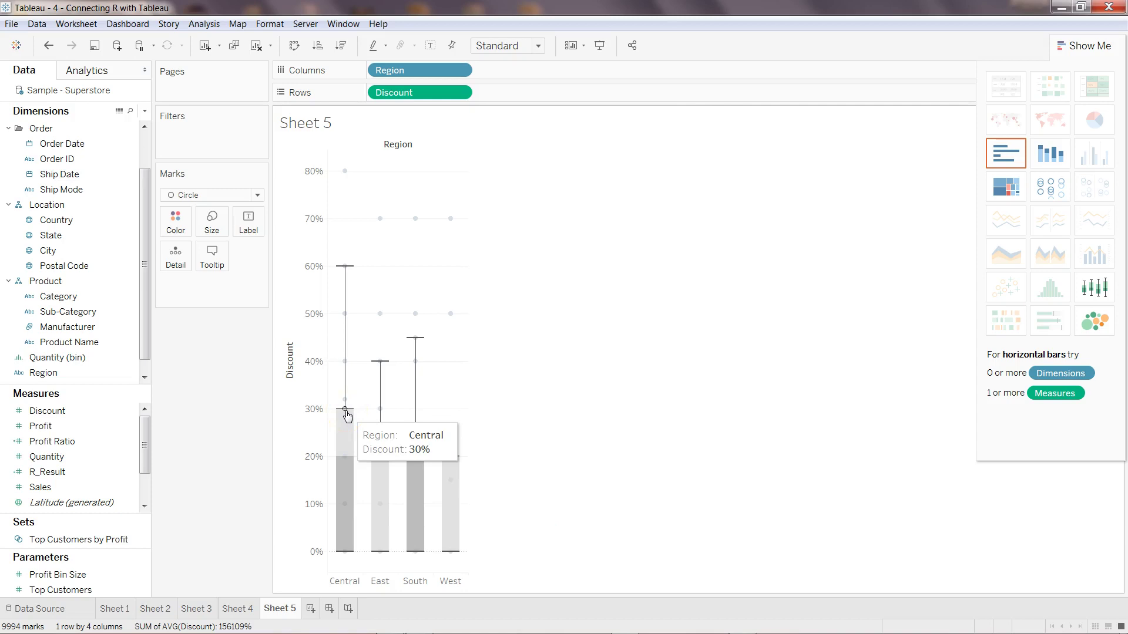